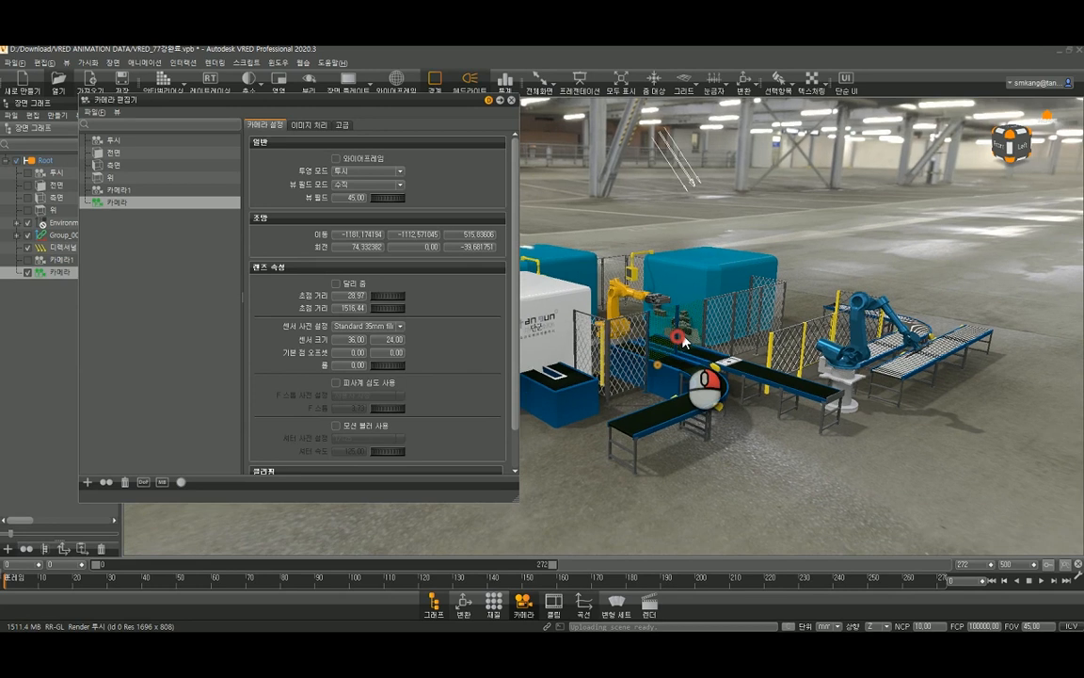
# - Add a viewpoint to the active camera (카메라) framing the S-curved conveyor and both robots
pyautogui.moveTo(776, 379); pyautogui.dragTo(743, 383, button='middle')
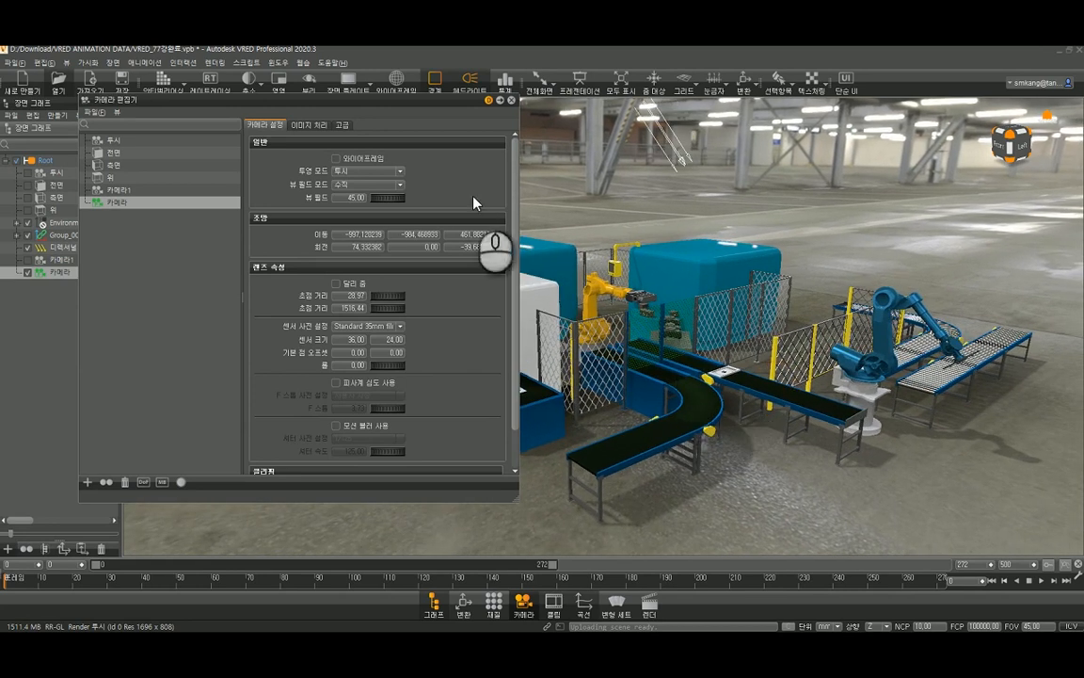
pyautogui.moveTo(627, 402); pyautogui.dragTo(749, 395)
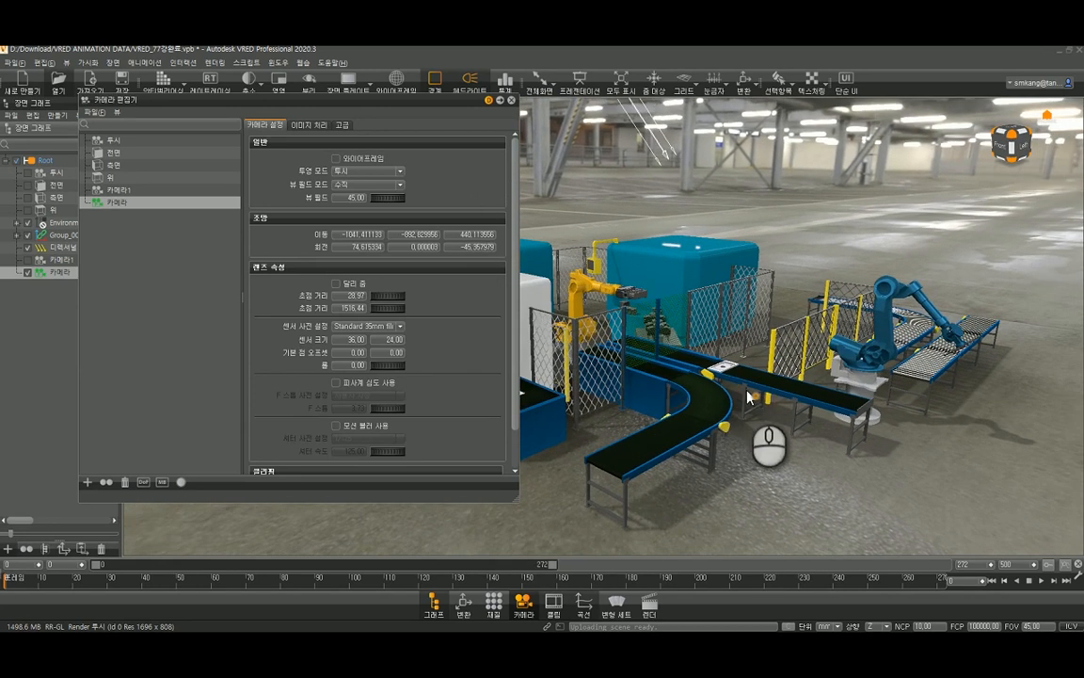
pyautogui.click(87, 482)
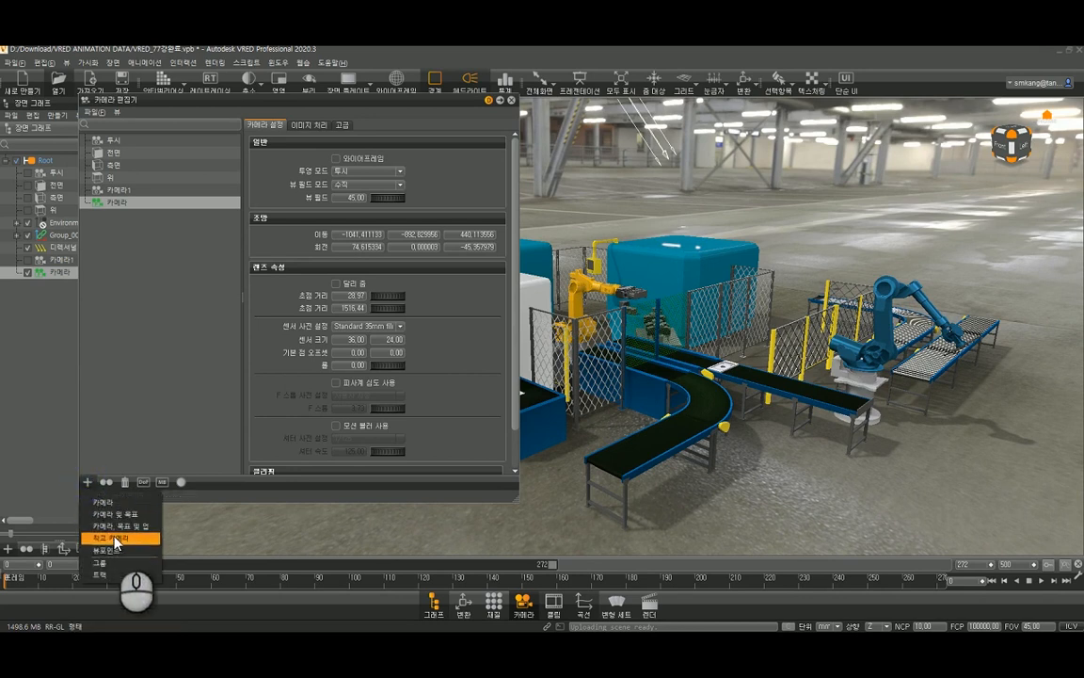
pyautogui.click(111, 550)
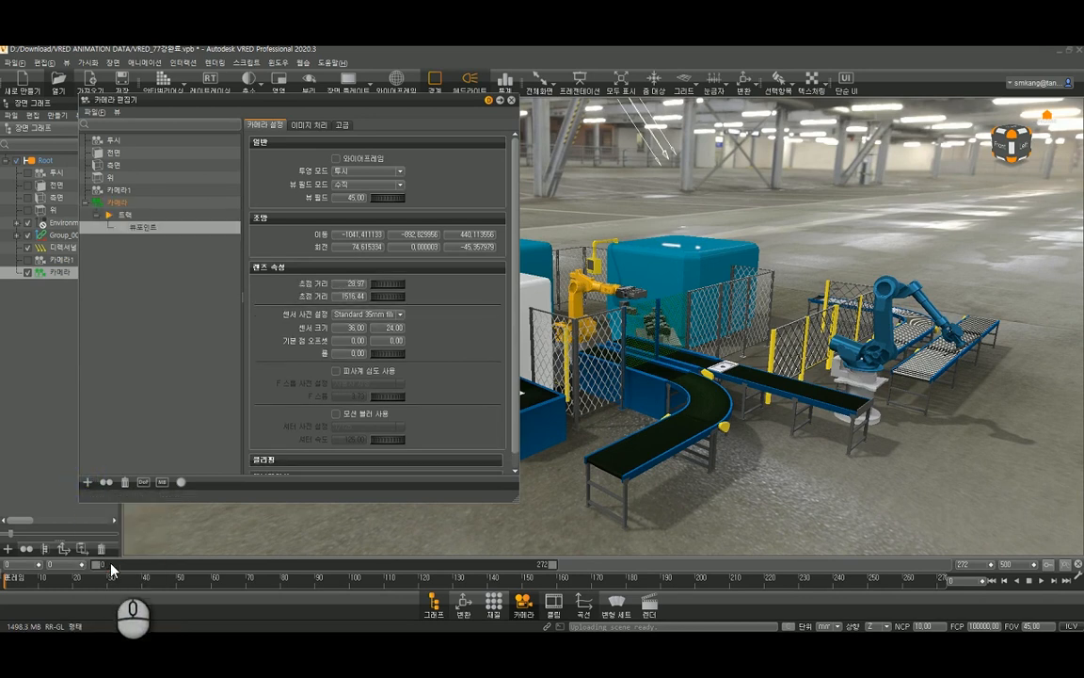
pyautogui.doubleClick(125, 215)
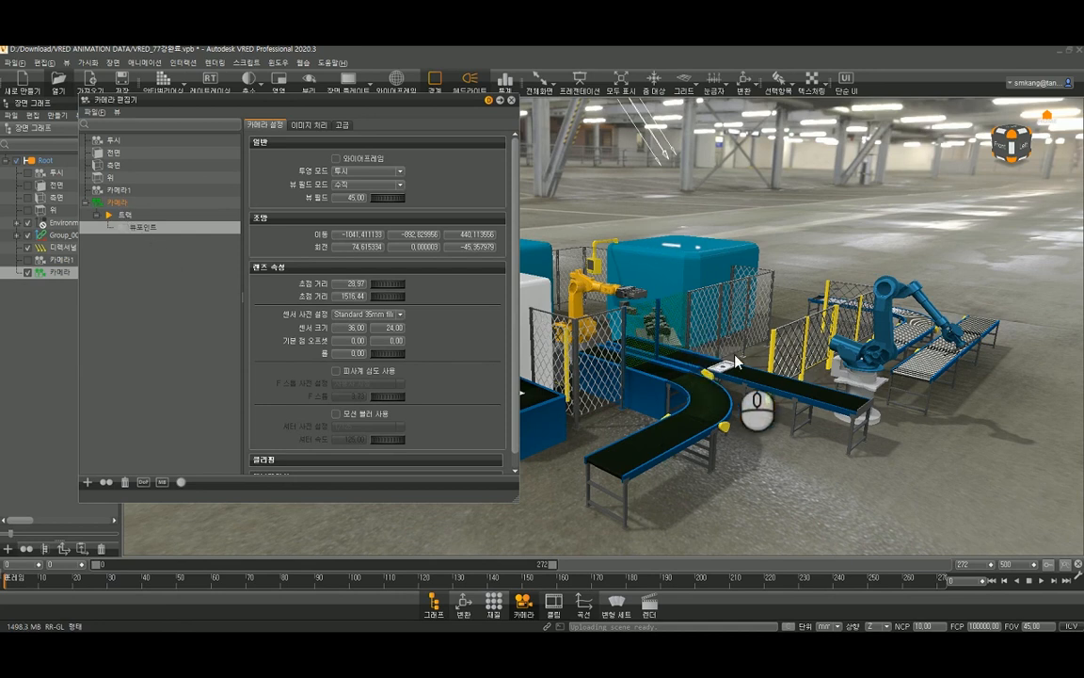
# - Add a second viewpoint to the camera's track, looking at the roller conveyors from the opposite side of the line
pyautogui.moveTo(869, 342); pyautogui.dragTo(732, 355)
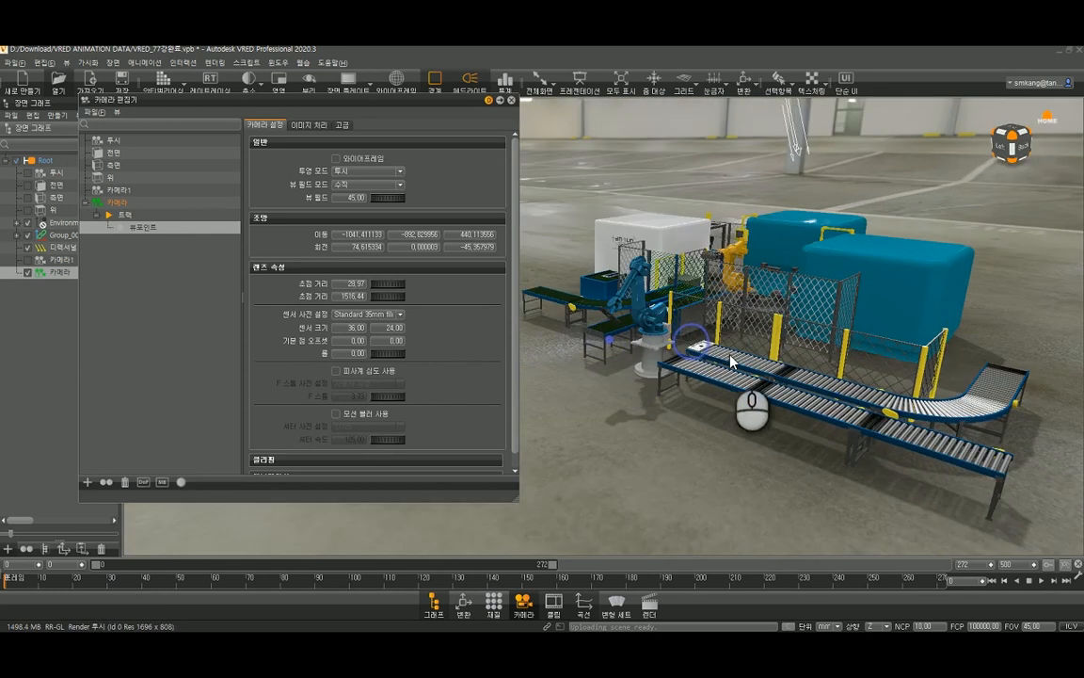
pyautogui.moveTo(841, 351); pyautogui.dragTo(732, 362)
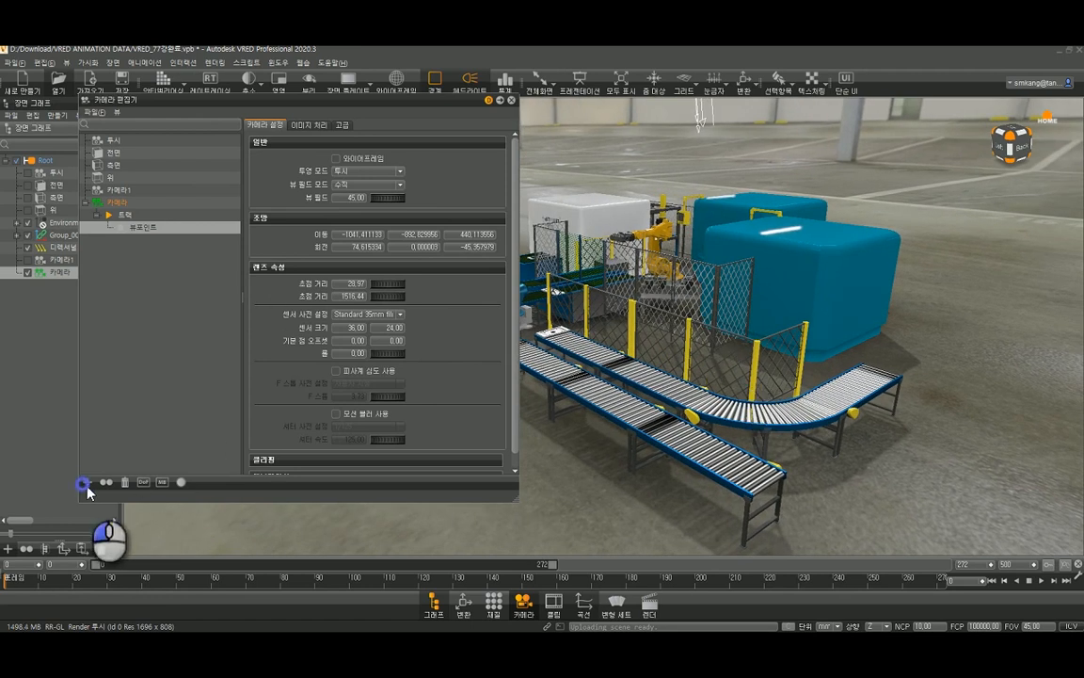
pyautogui.click(84, 484)
pyautogui.click(104, 550)
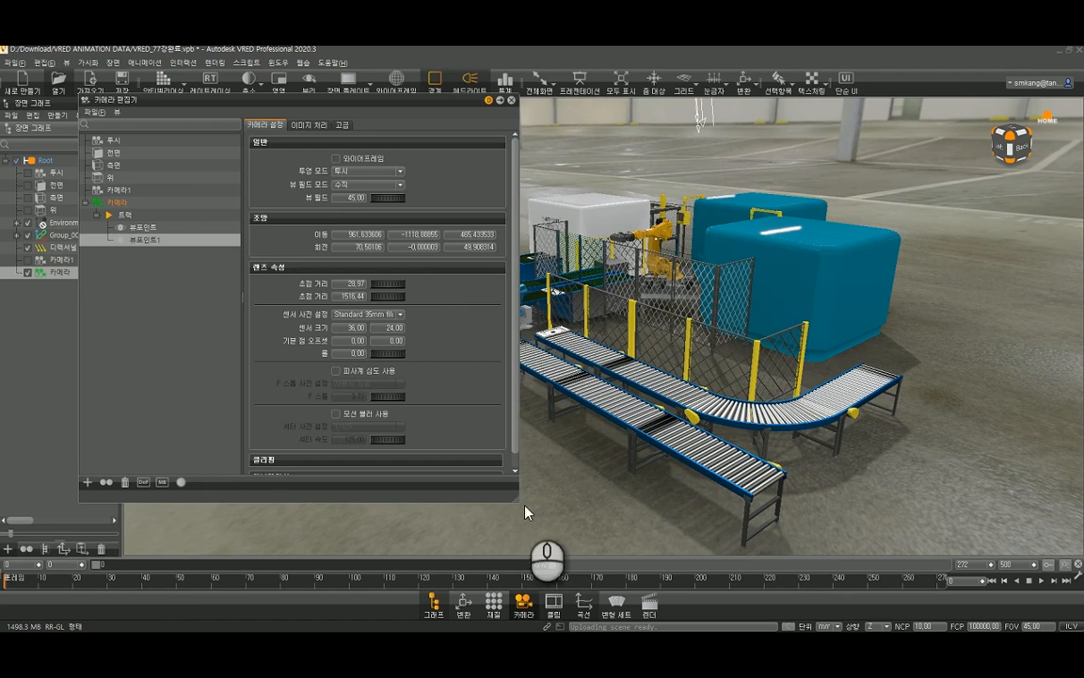
# - Shrink the Camera Editor and add a third viewpoint with a close-up of the roller conveyors and safety fence
pyautogui.moveTo(513, 501); pyautogui.dragTo(443, 354)
pyautogui.moveTo(589, 295); pyautogui.dragTo(556, 363)
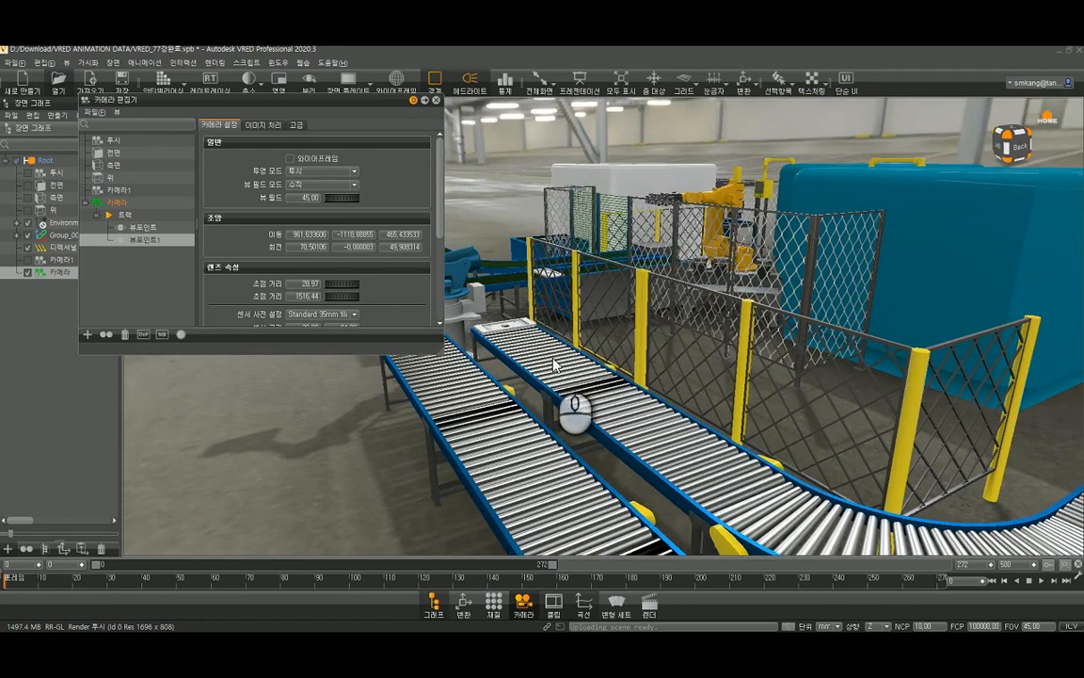
pyautogui.click(88, 335)
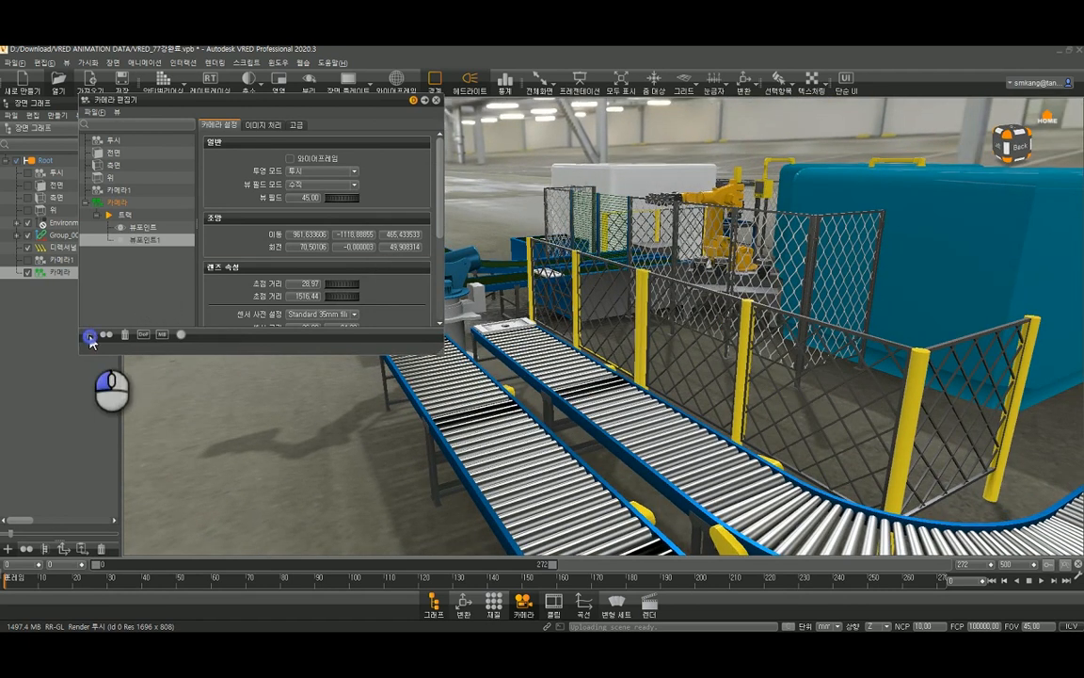
pyautogui.click(102, 405)
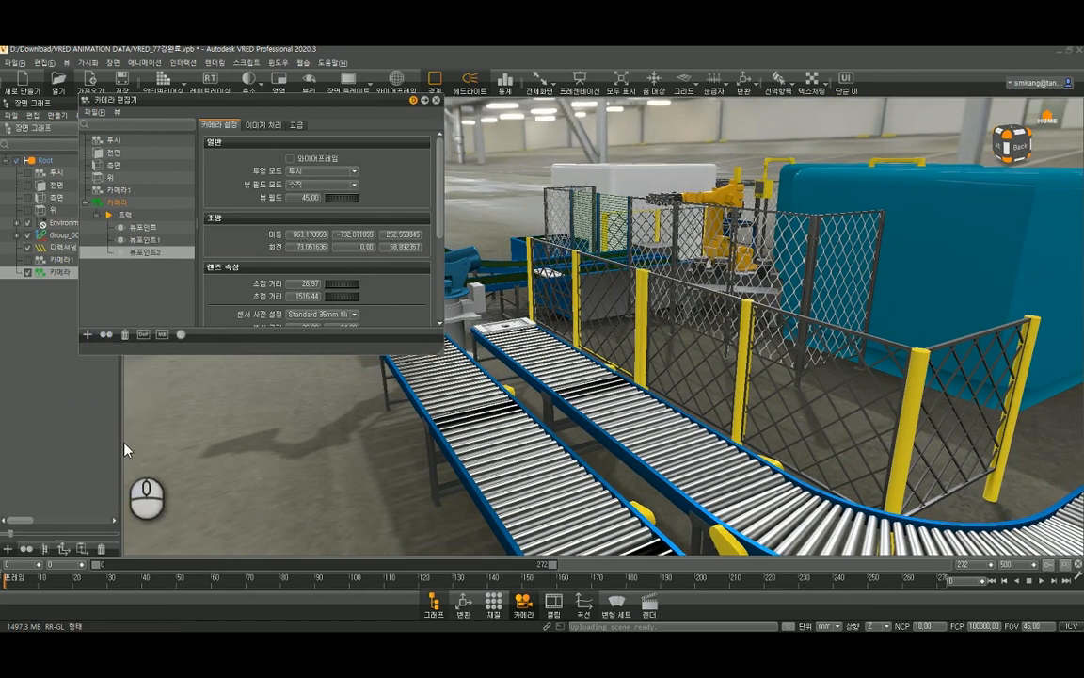
# - In the camera's track, set the first viewpoint's pause time to 1 second and enable overriding the track settings
pyautogui.click(119, 310)
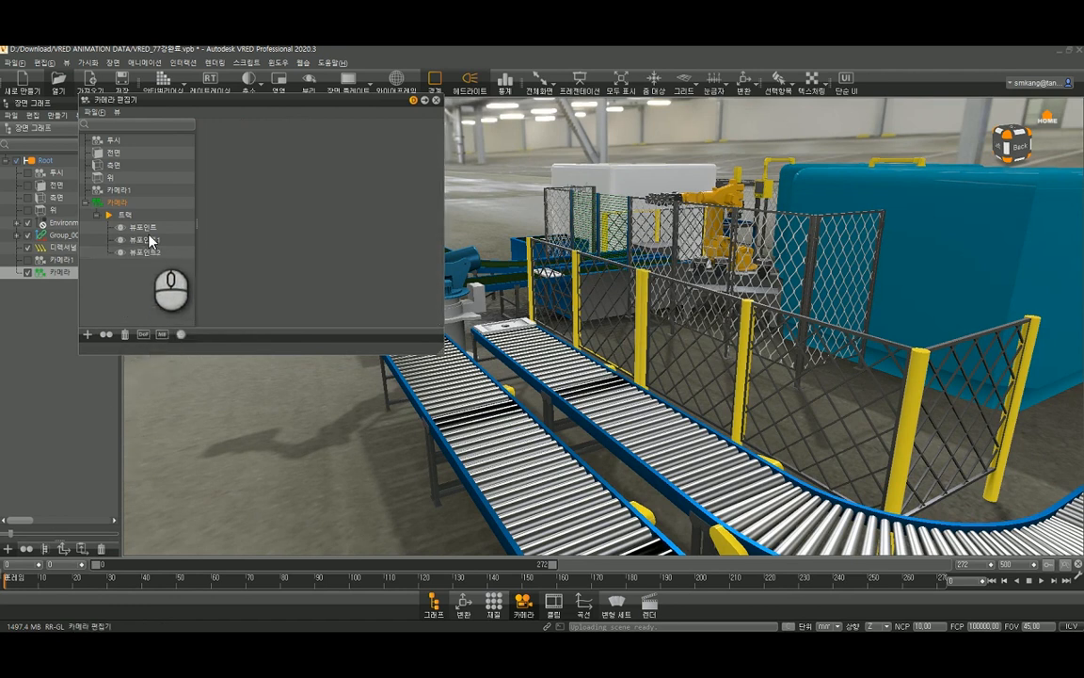
pyautogui.click(151, 239)
pyautogui.click(160, 252)
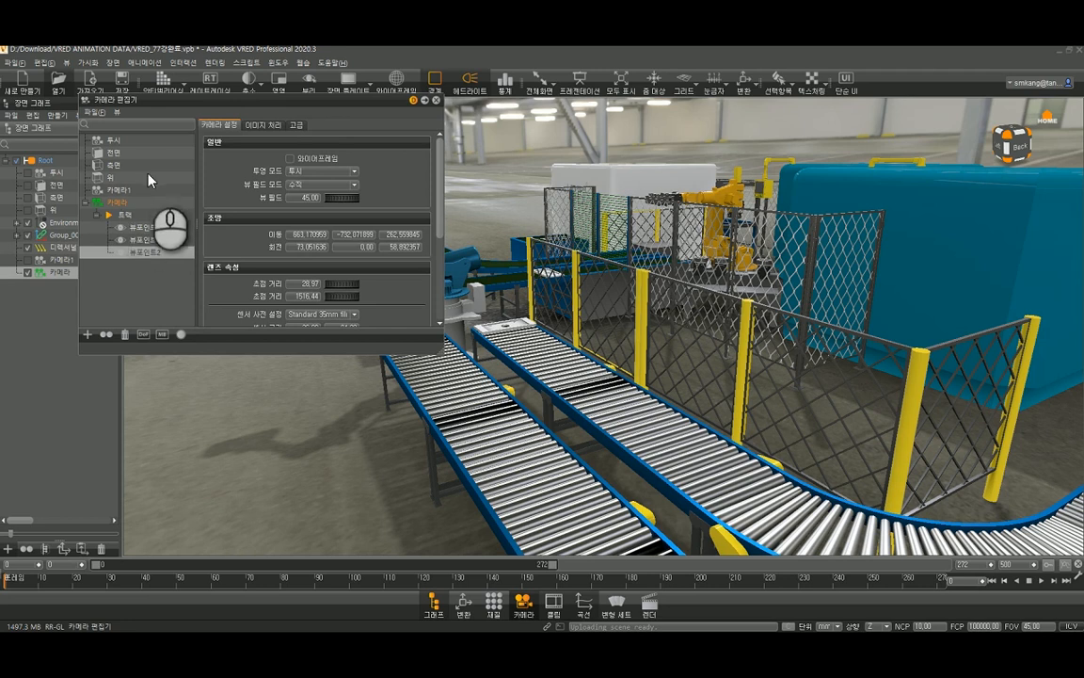
pyautogui.click(118, 215)
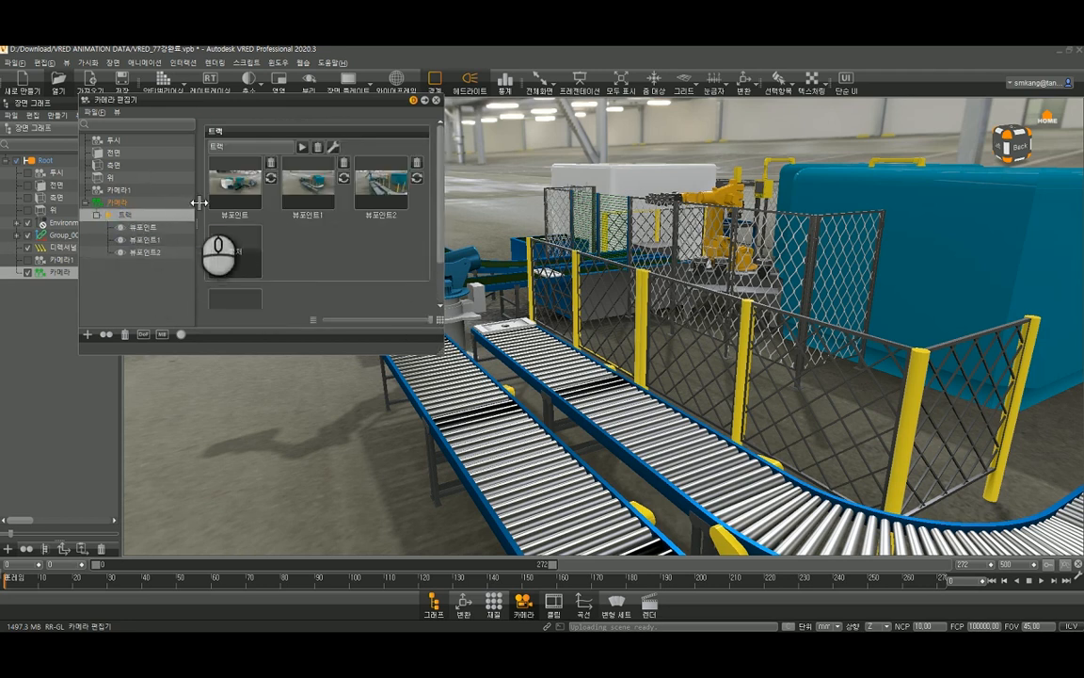
pyautogui.rightClick(257, 202)
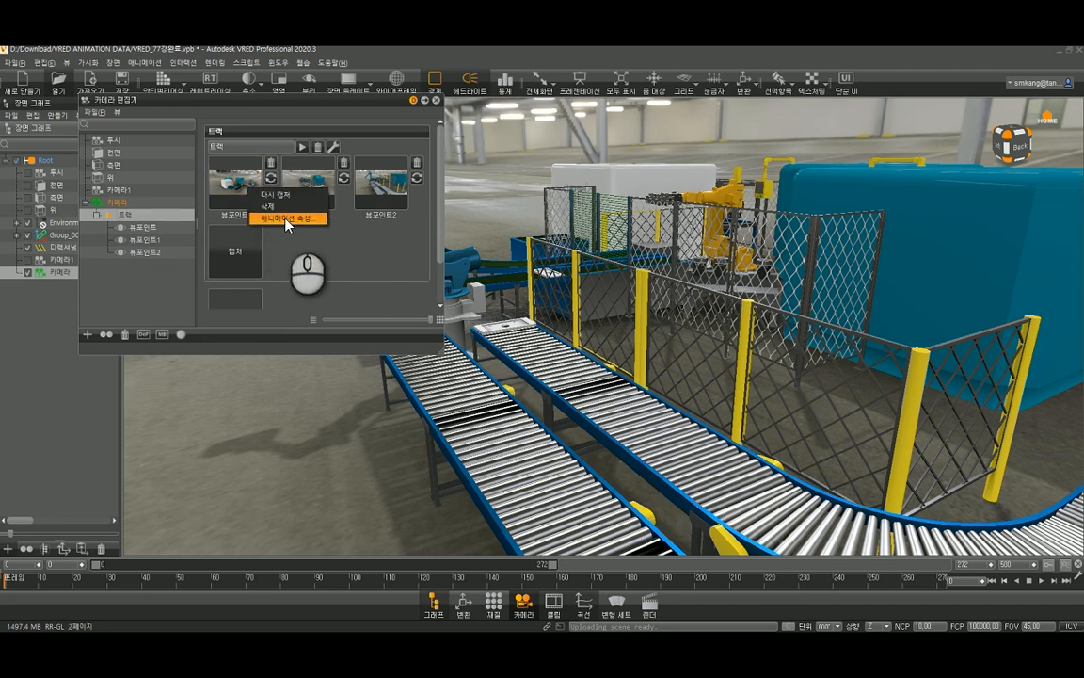
pyautogui.click(287, 218)
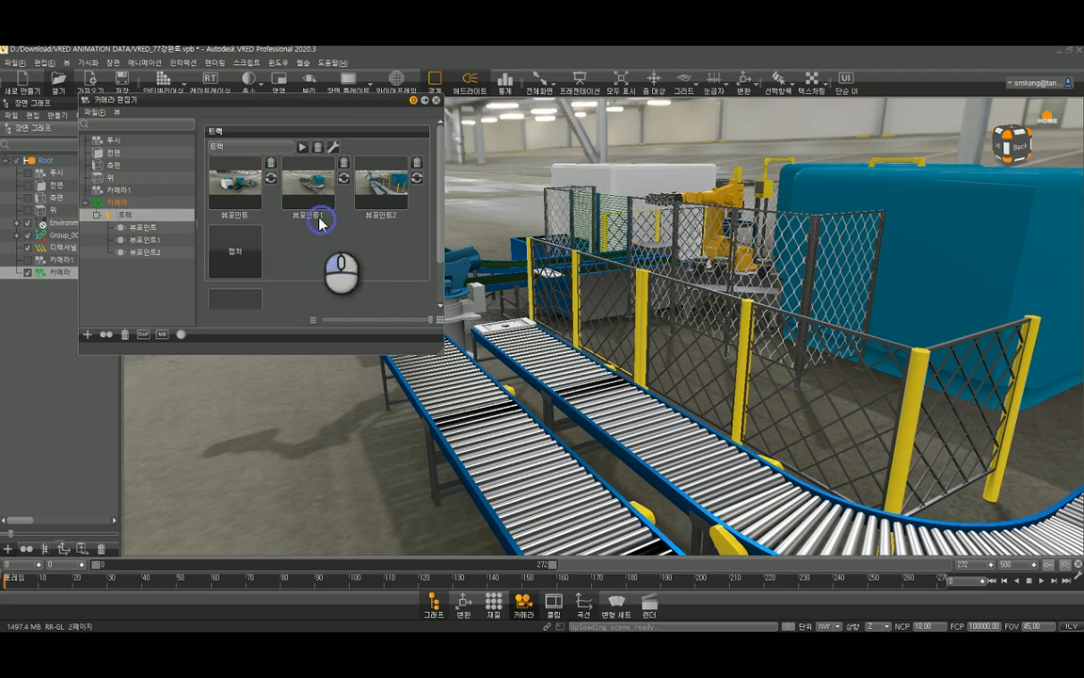
pyautogui.scroll(3, 324, 223)
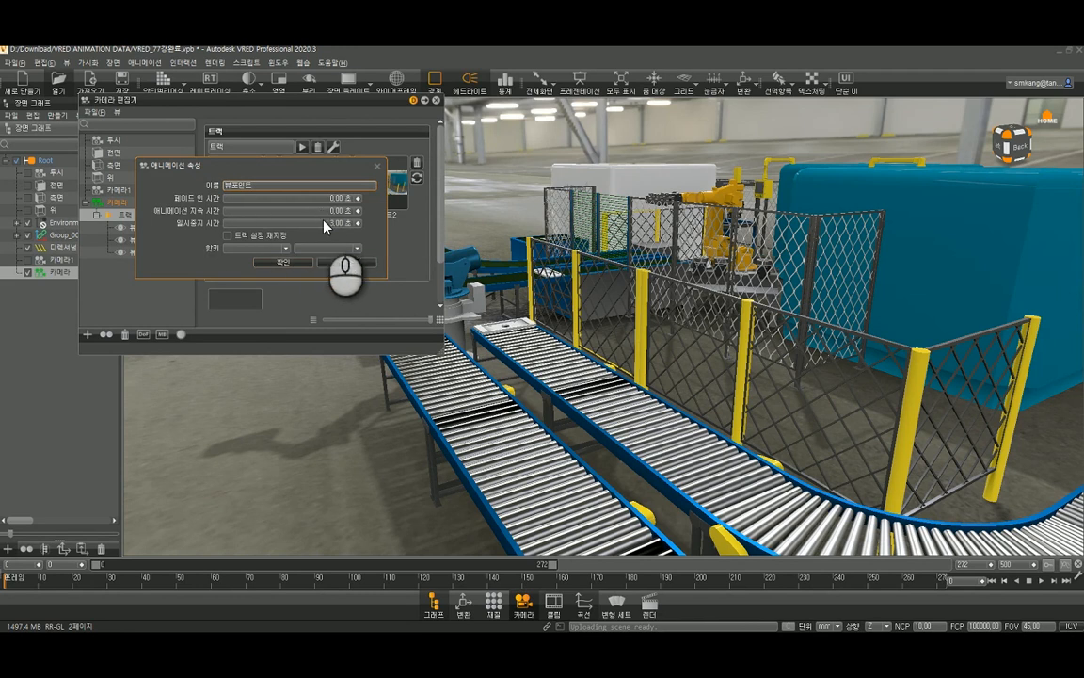
pyautogui.click(329, 224)
pyautogui.write('1')
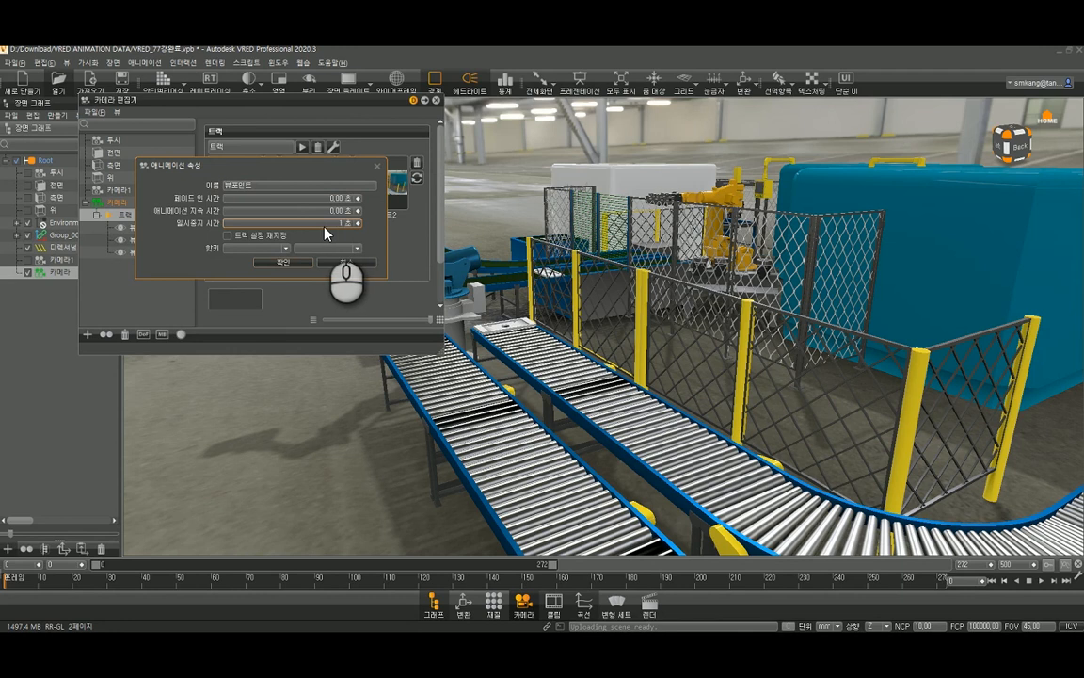
pyautogui.click(260, 237)
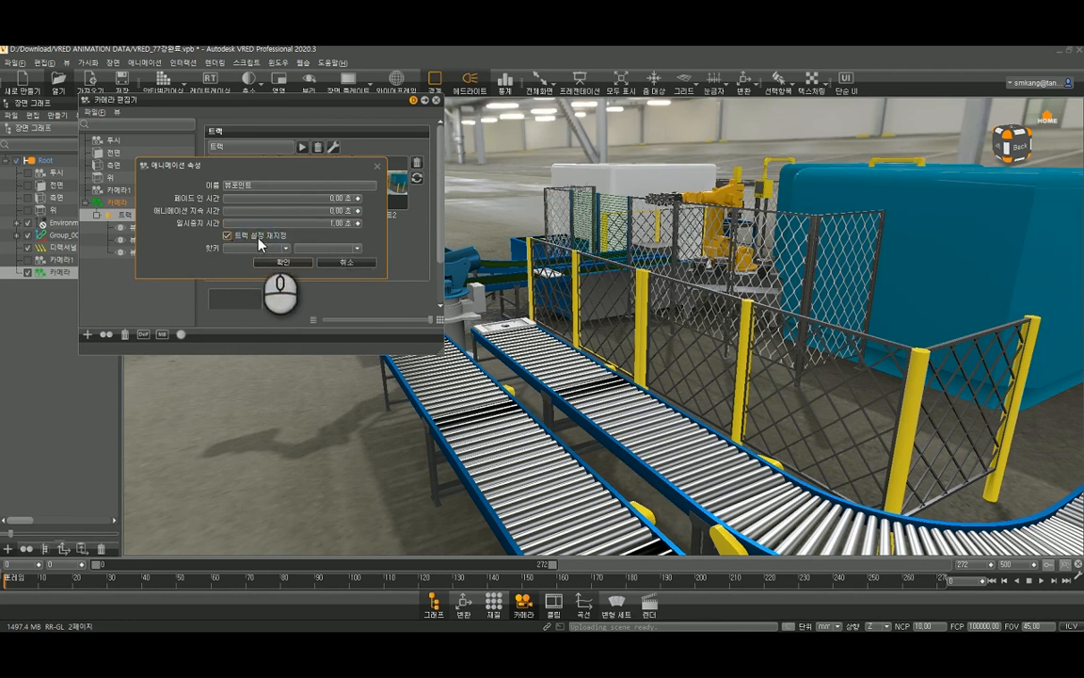
pyautogui.click(288, 264)
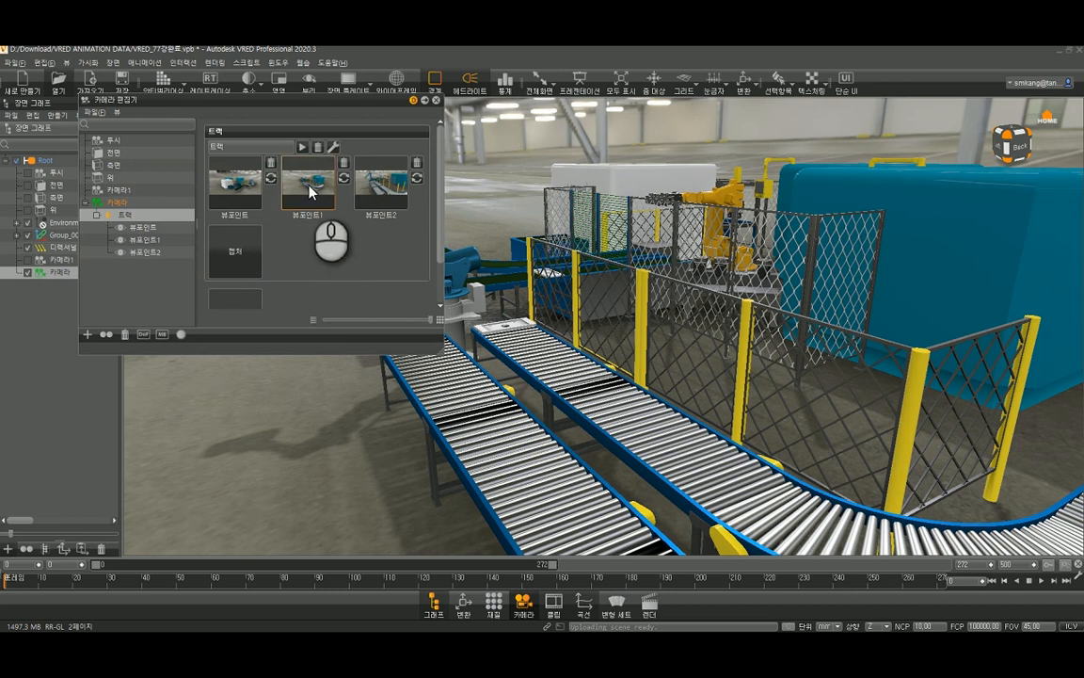
# - Set 뷰포인트1 to a 3-second animation duration and 0-second pause, overriding the track settings
pyautogui.rightClick(308, 185)
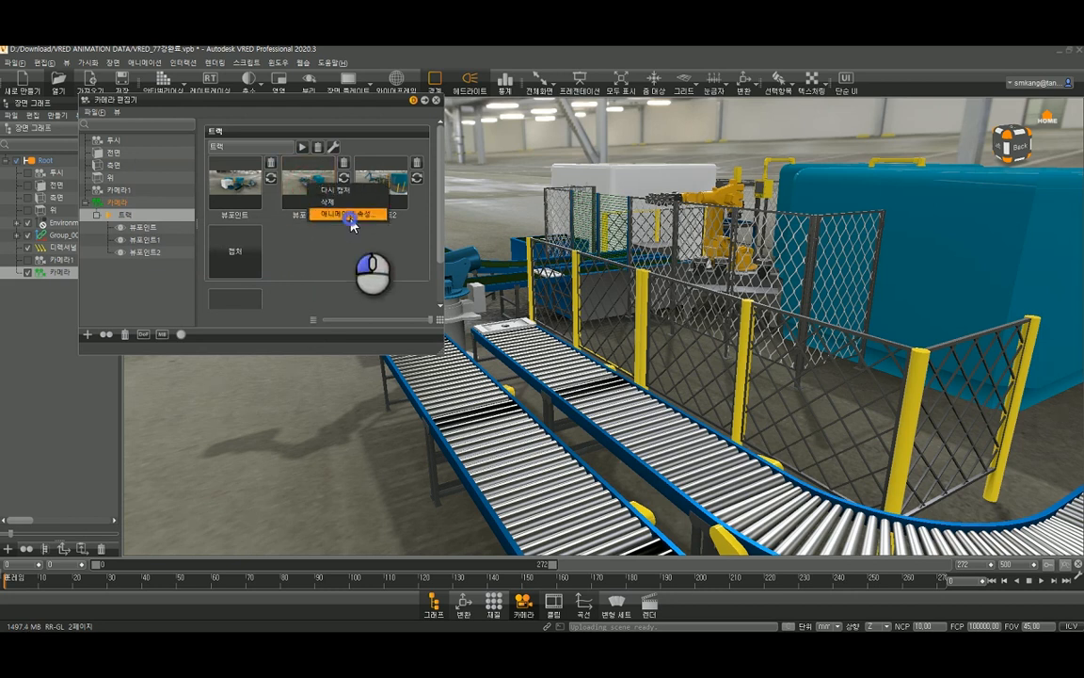
pyautogui.click(353, 224)
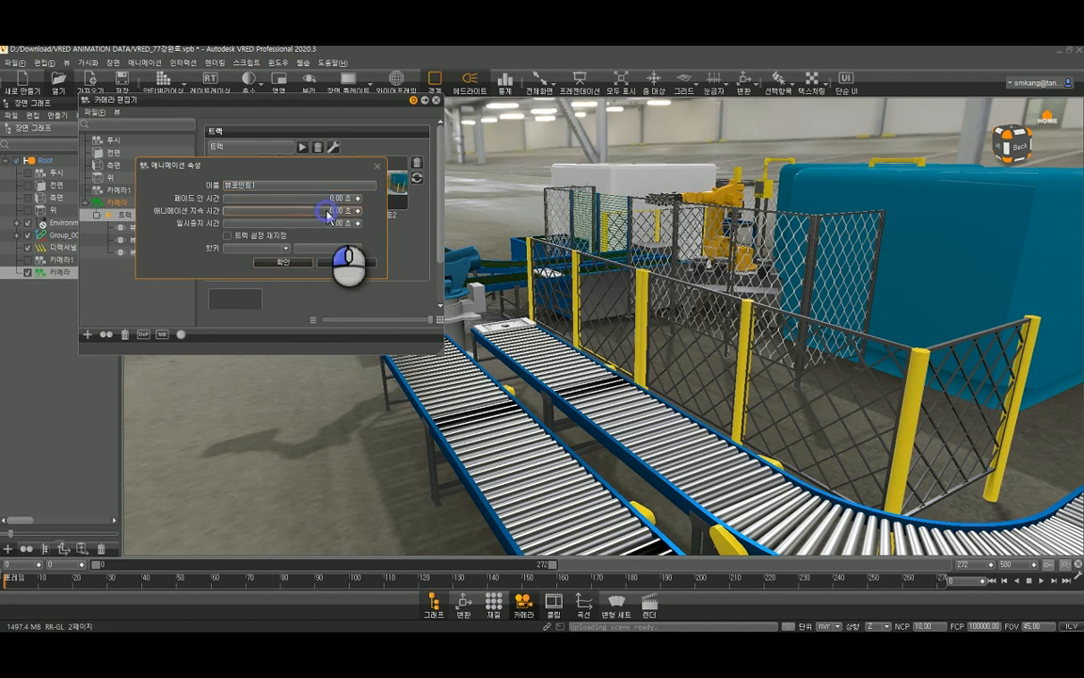
pyautogui.moveTo(326, 211); pyautogui.dragTo(361, 212)
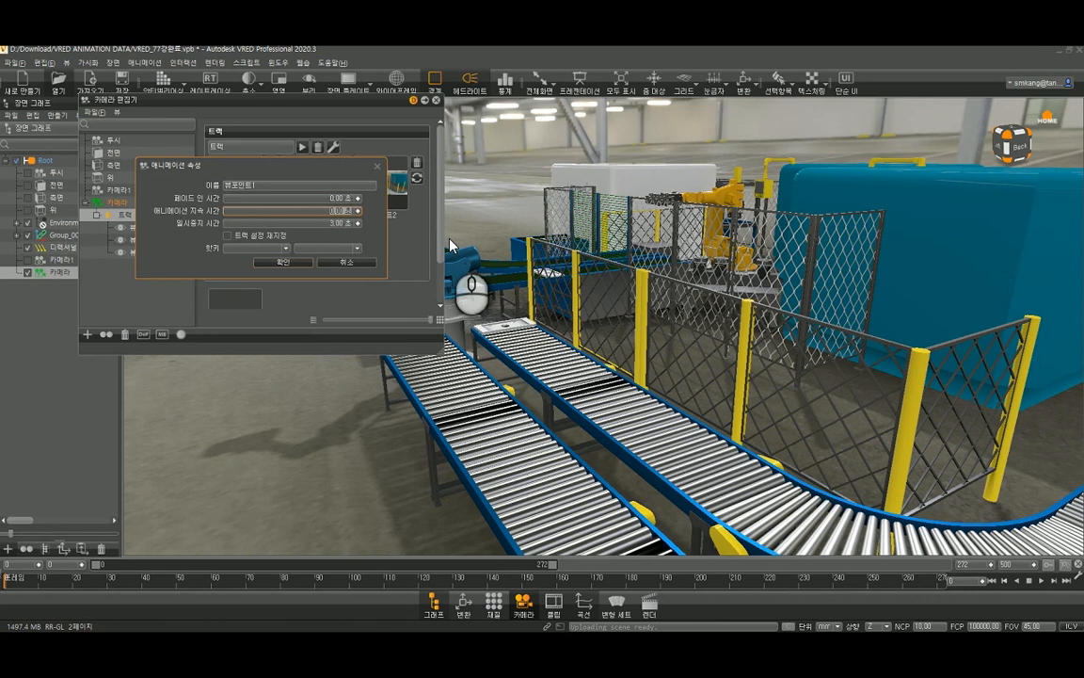
pyautogui.press('Tab')
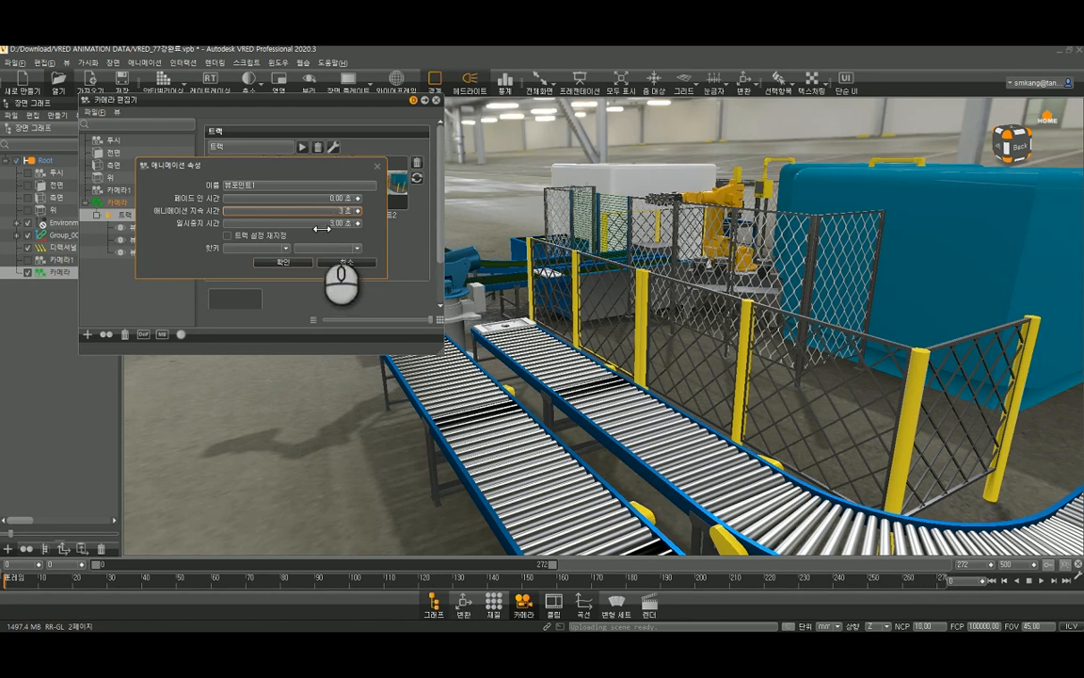
pyautogui.write('0')
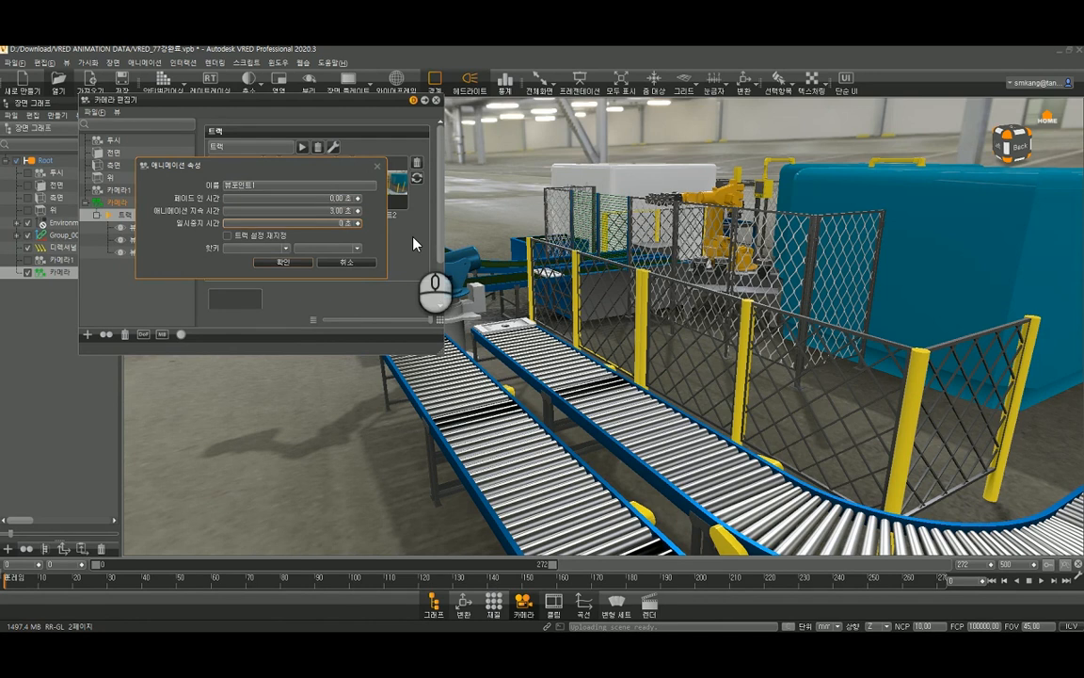
pyautogui.click(227, 236)
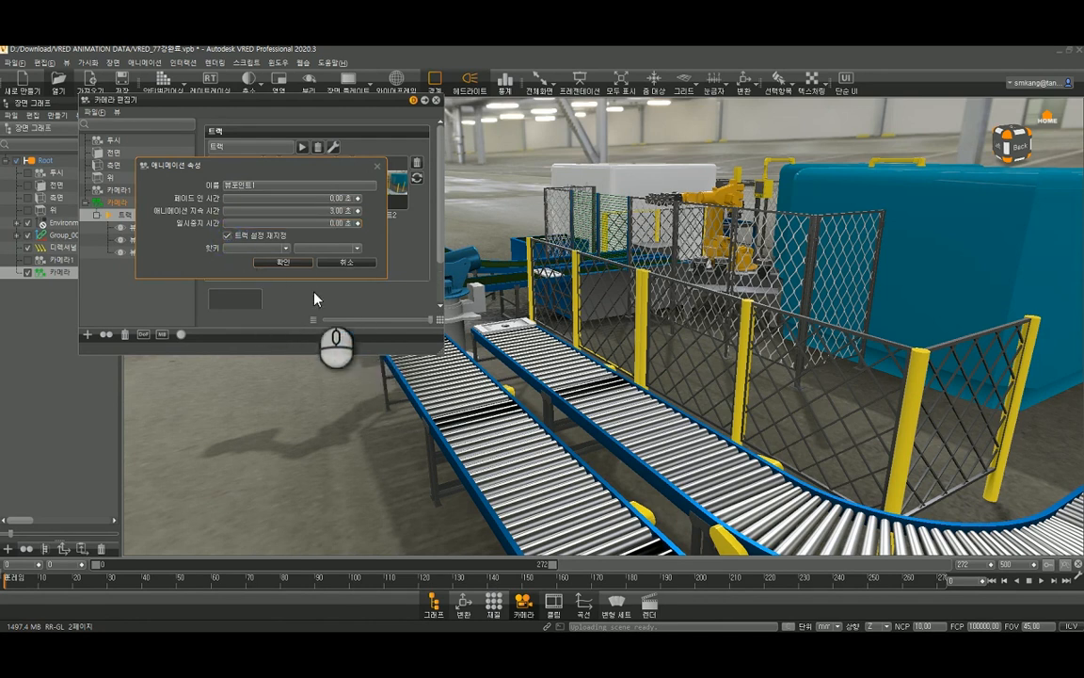
pyautogui.click(299, 261)
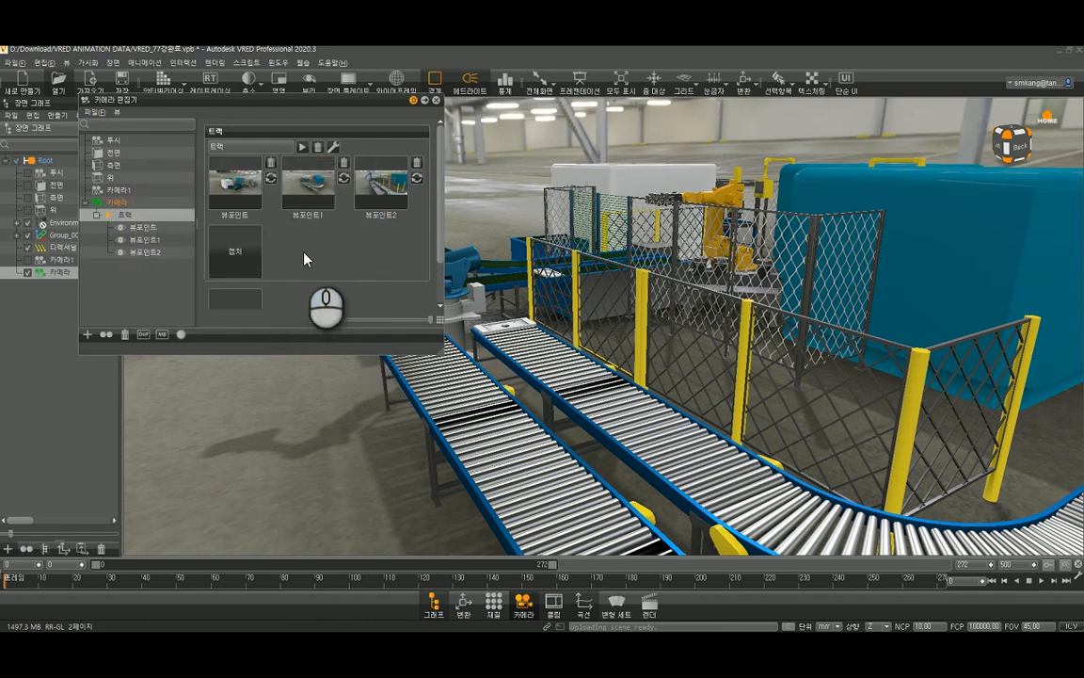
# - Set 뷰포인트2 to a 3-second animation duration and 0-second pause, overriding the track settings
pyautogui.rightClick(373, 196)
pyautogui.click(391, 198)
pyautogui.rightClick(379, 176)
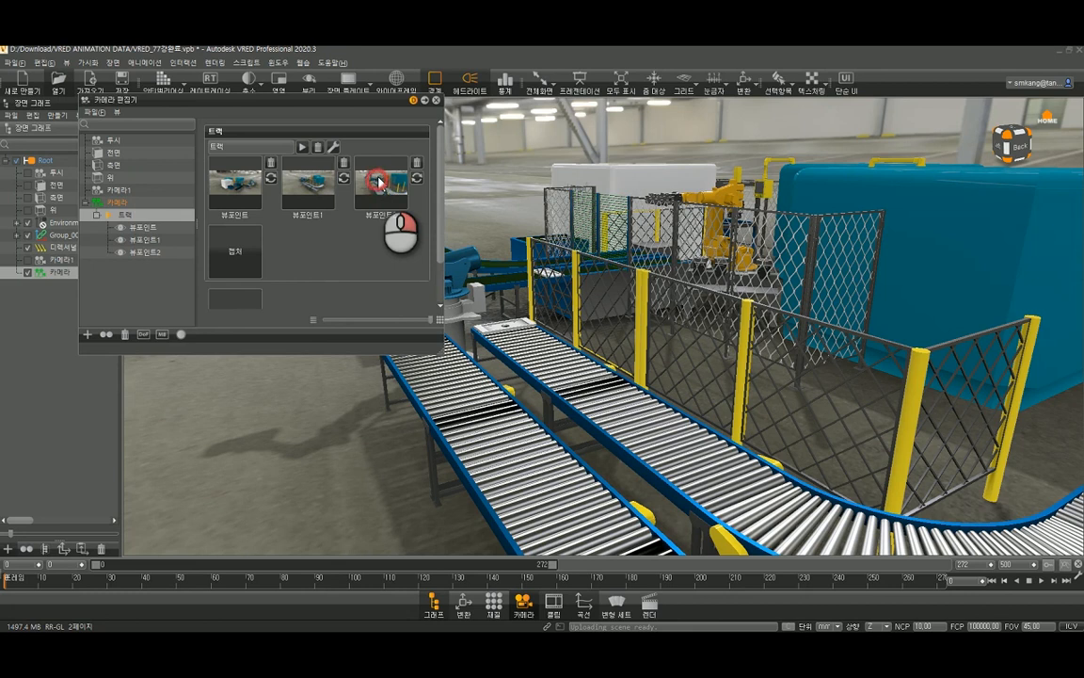
pyautogui.click(412, 206)
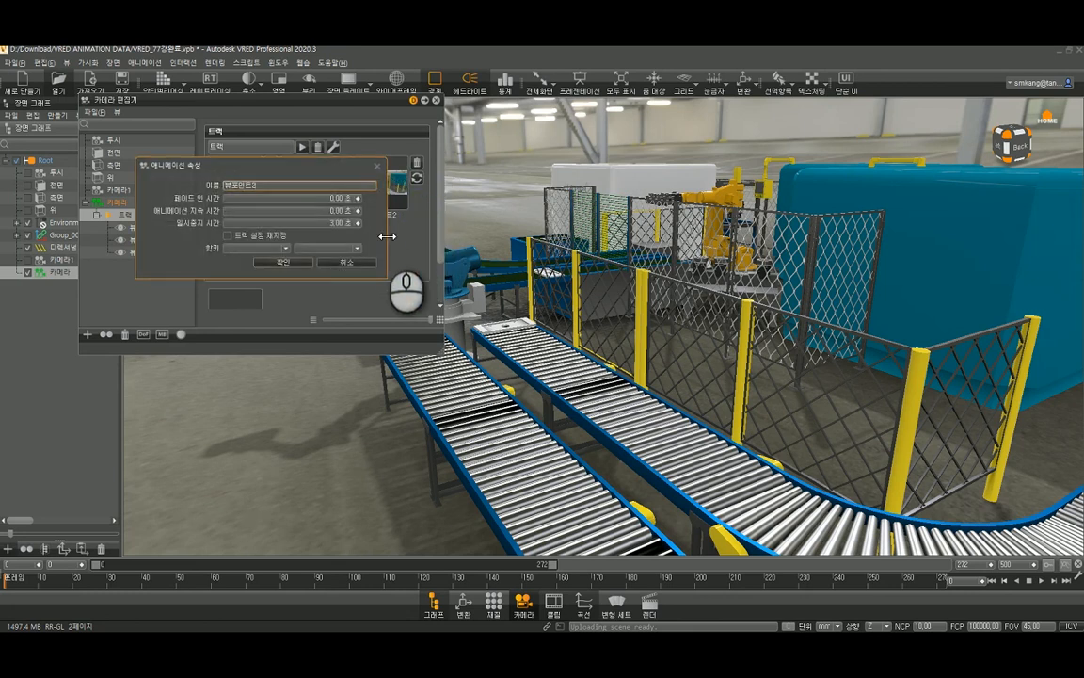
pyautogui.moveTo(319, 215); pyautogui.dragTo(364, 224)
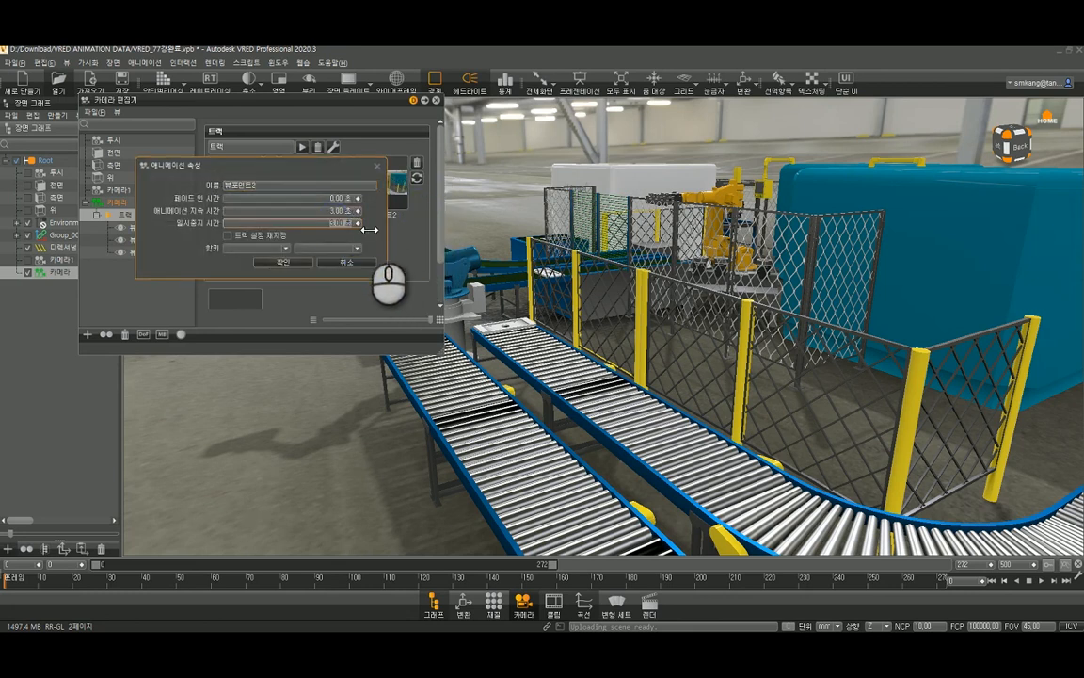
pyautogui.write('0')
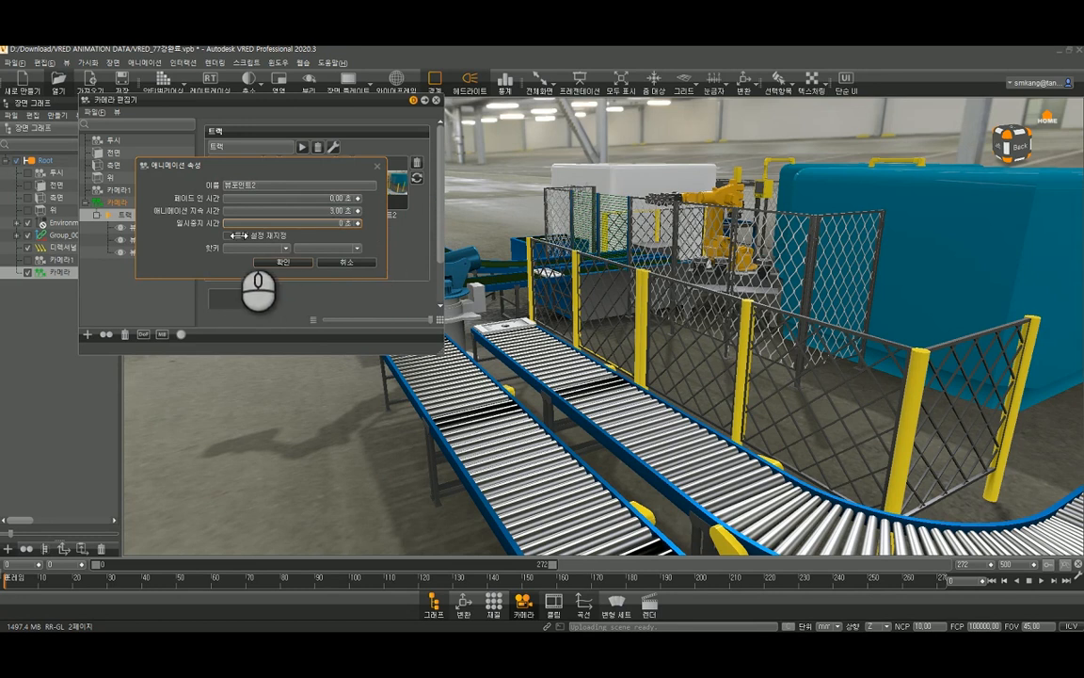
pyautogui.click(226, 235)
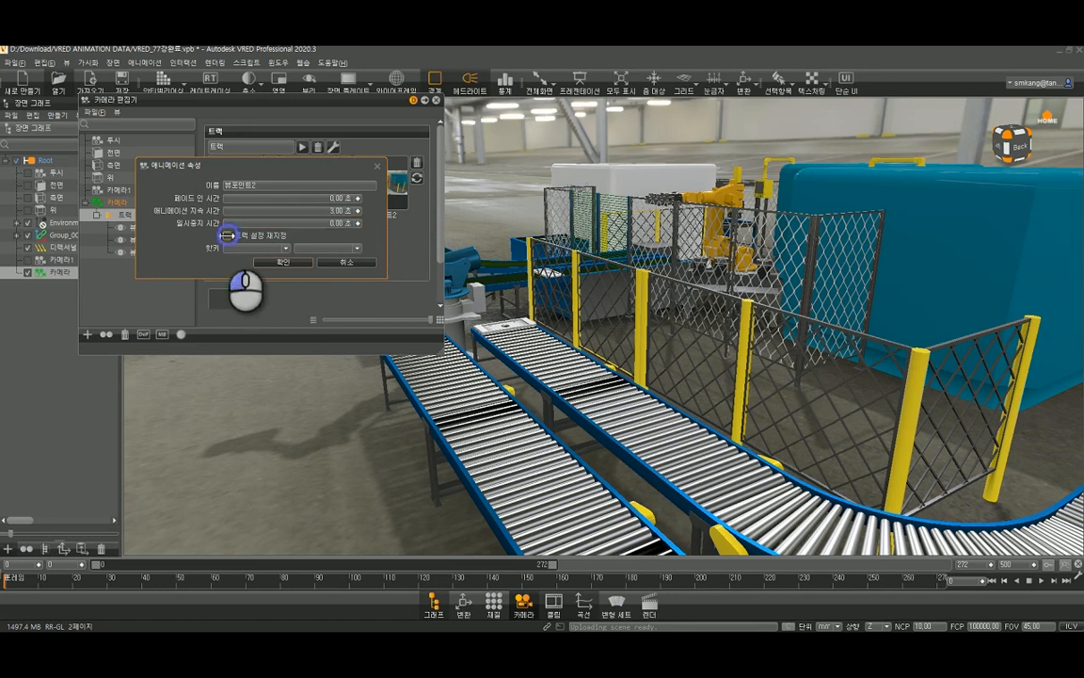
pyautogui.click(286, 262)
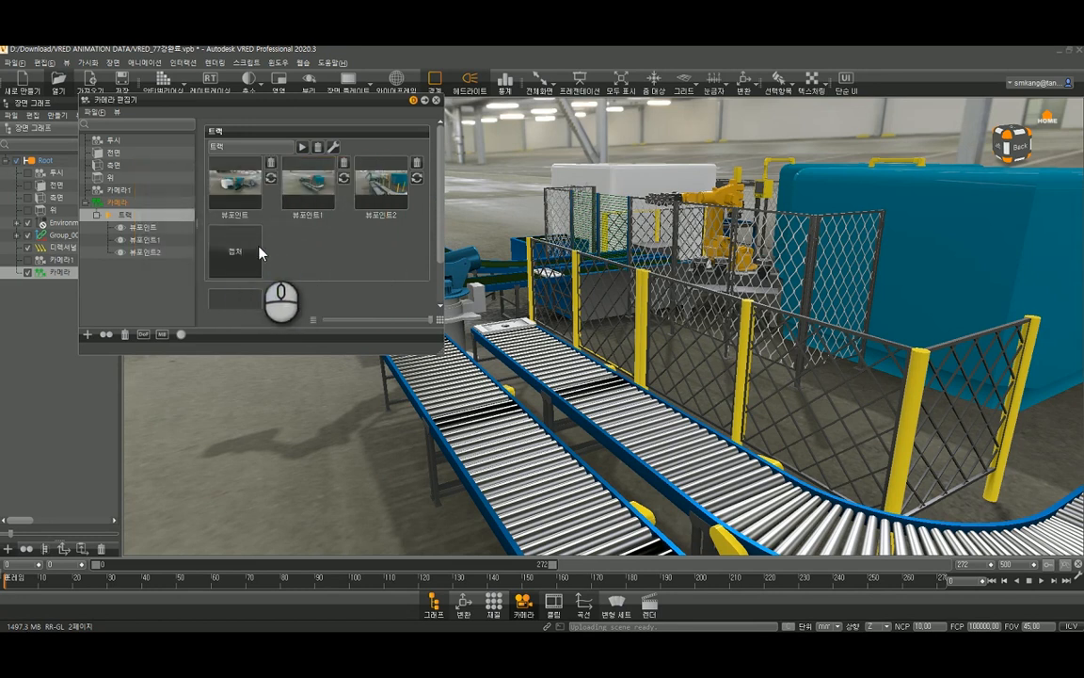
# - Play the camera track from the first viewpoint to preview the animation, and close the Camera Editor
pyautogui.click(231, 183)
pyautogui.click(300, 148)
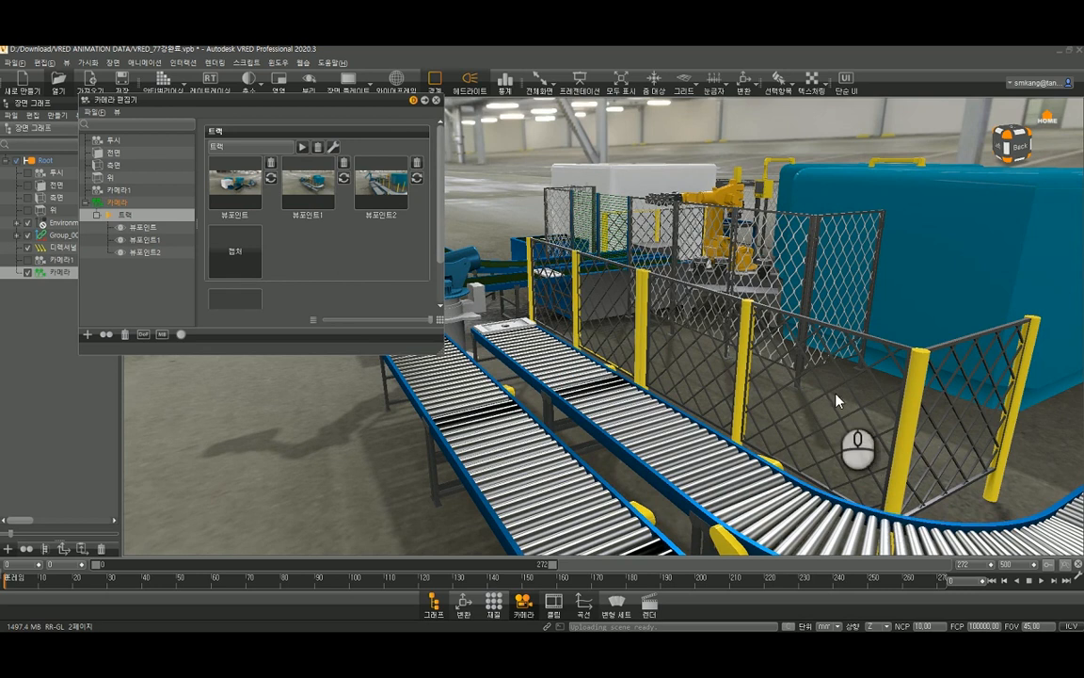
pyautogui.click(436, 101)
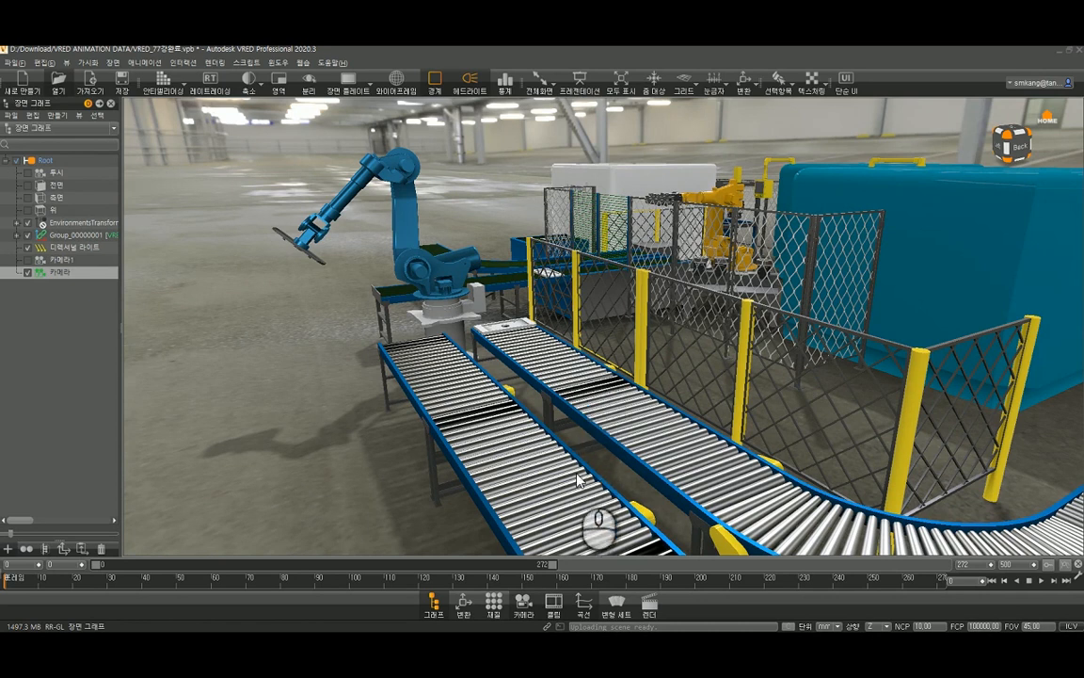
# - In the Clip Maker, add the camera track 트랙 as a clip starting at frame 0
pyautogui.click(556, 607)
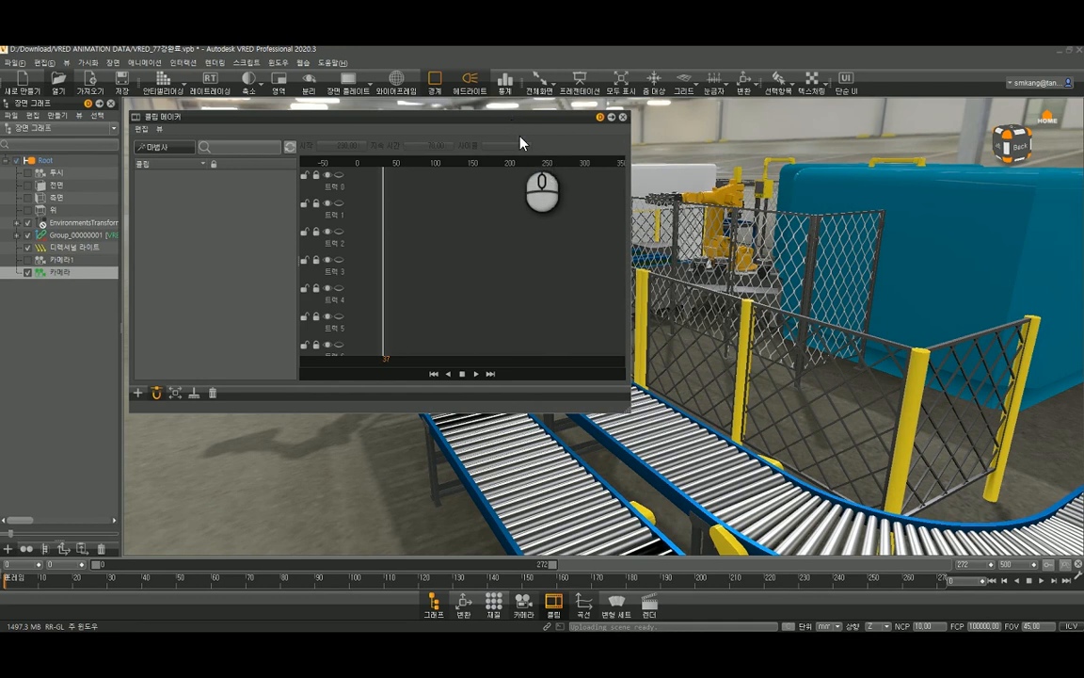
pyautogui.click(138, 394)
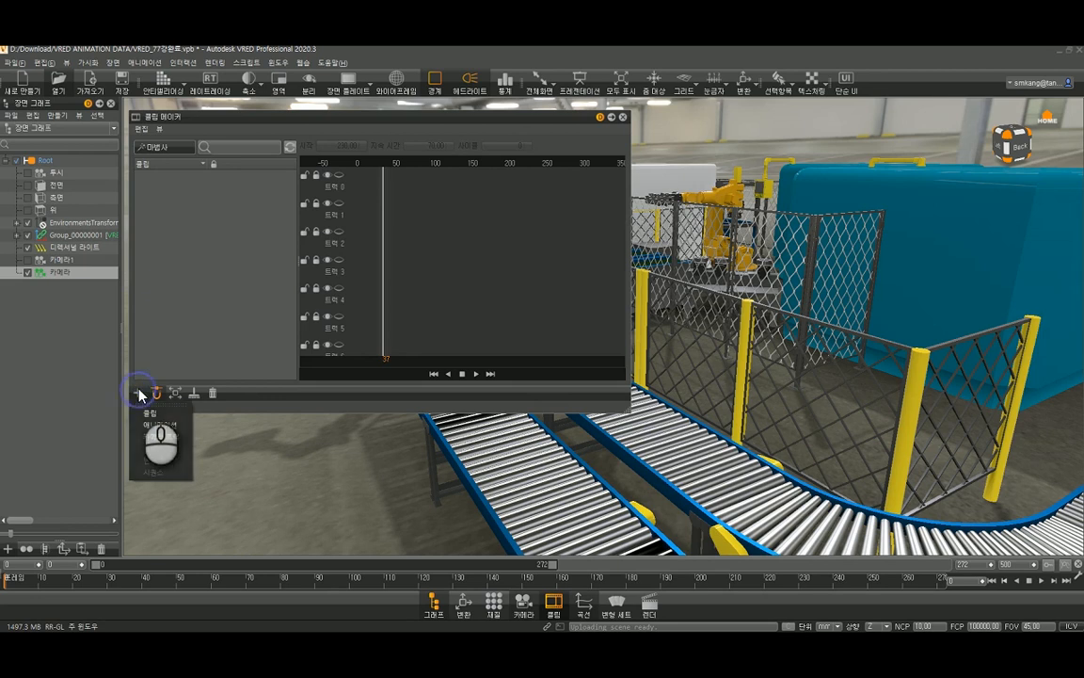
pyautogui.click(178, 440)
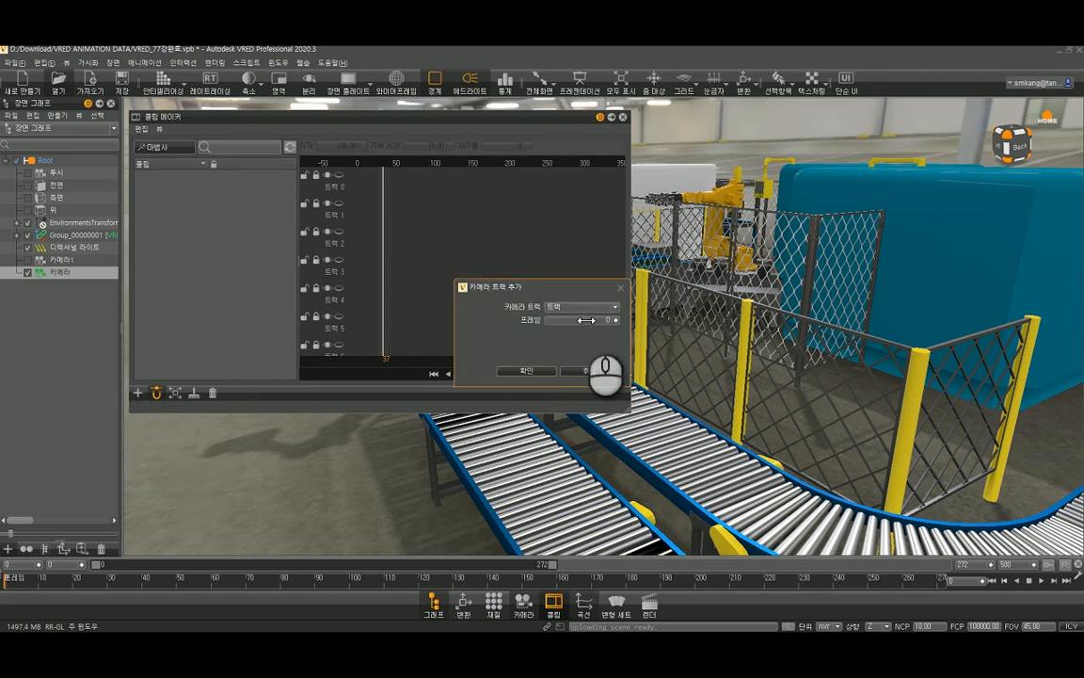
pyautogui.click(610, 307)
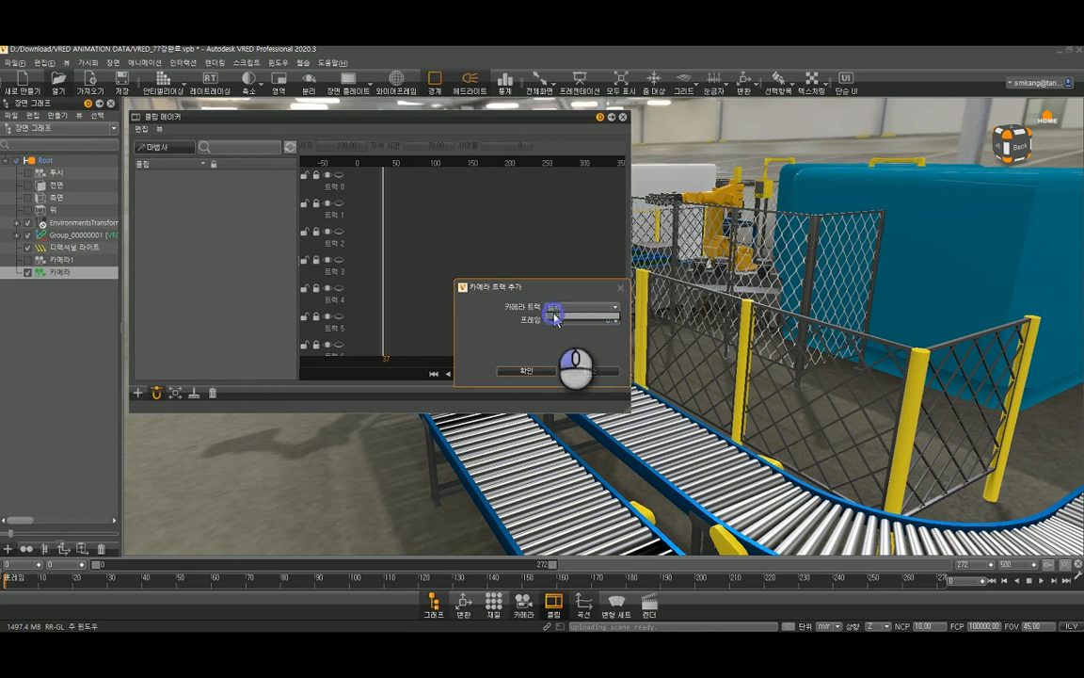
pyautogui.click(556, 316)
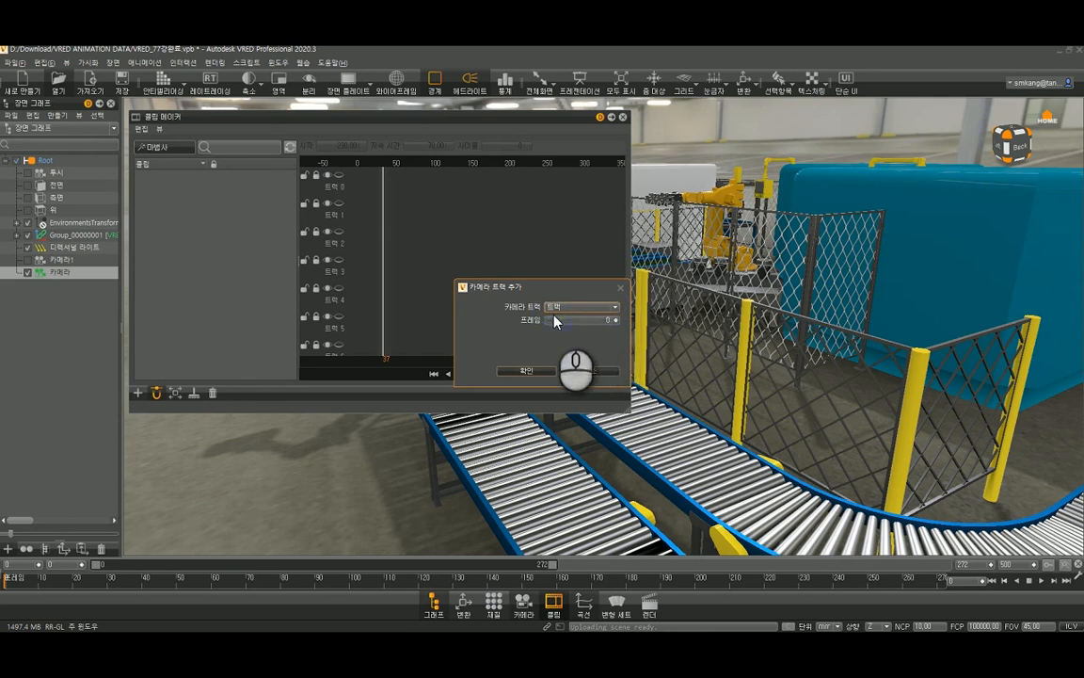
pyautogui.click(527, 371)
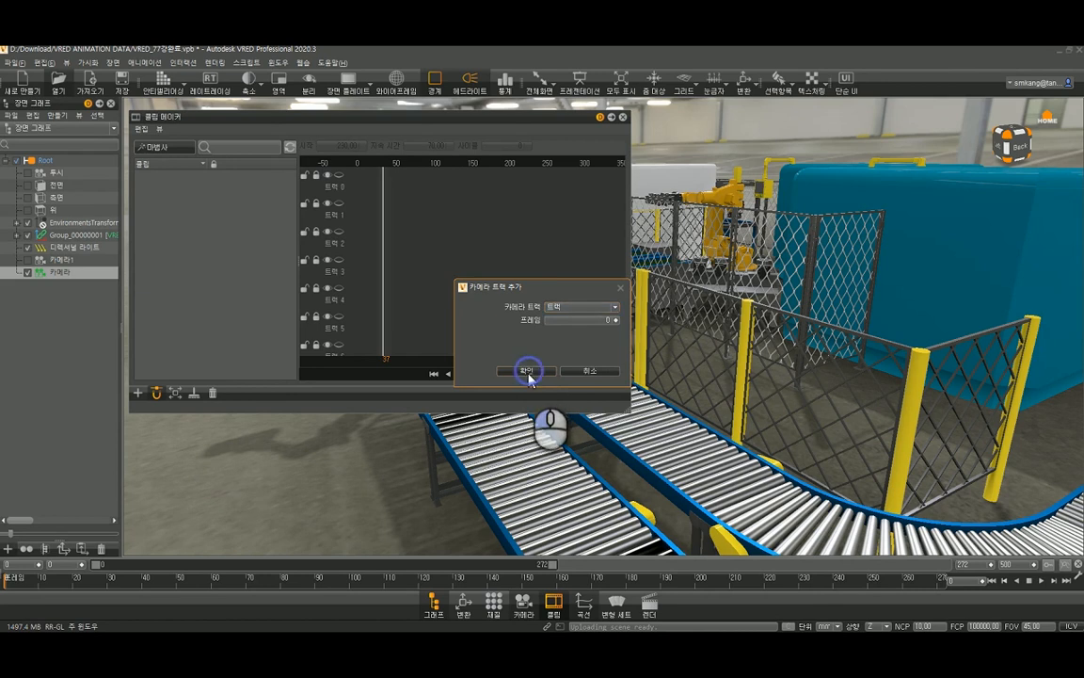
# - Try a 340-frame duration for the camera track block while scrubbing the clip, and reset the duration to 168 frames
pyautogui.click(364, 222)
pyautogui.moveTo(365, 229)
pyautogui.mouseDown()
pyautogui.moveTo(504, 254)
pyautogui.moveTo(358, 222)
pyautogui.mouseUp()
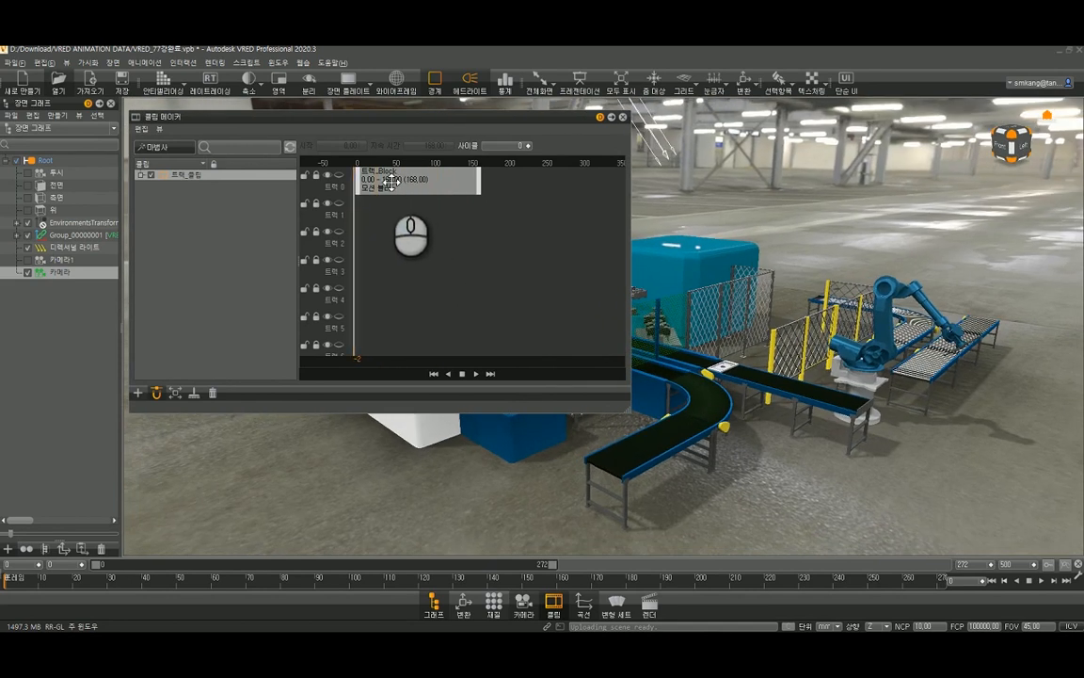
pyautogui.click(391, 180)
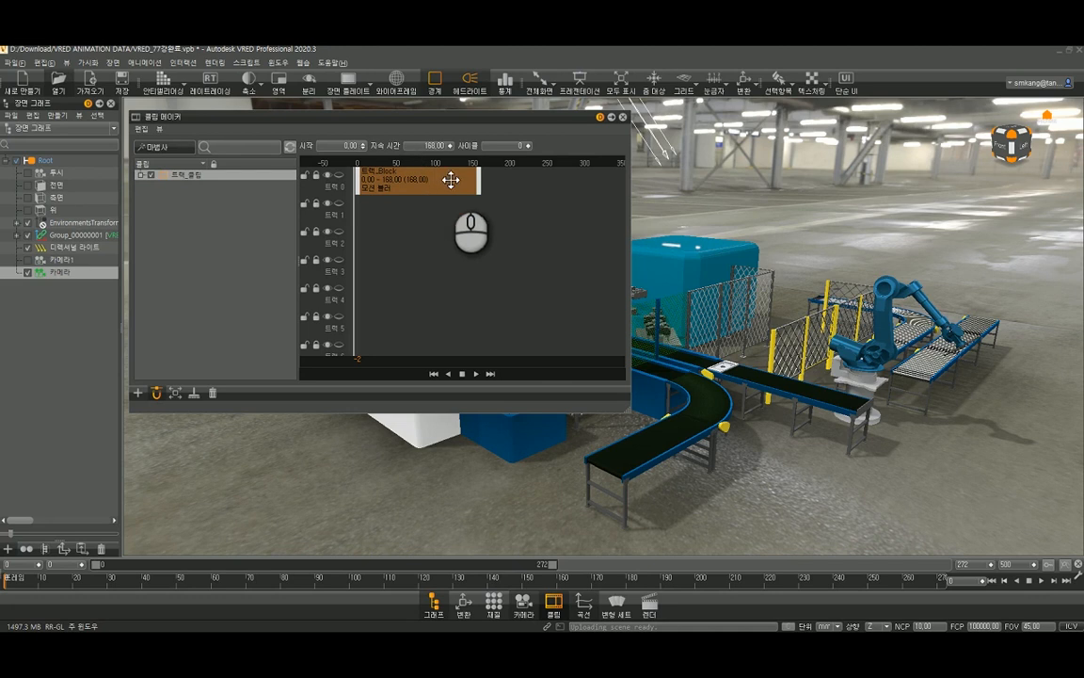
pyautogui.moveTo(480, 179); pyautogui.dragTo(611, 186)
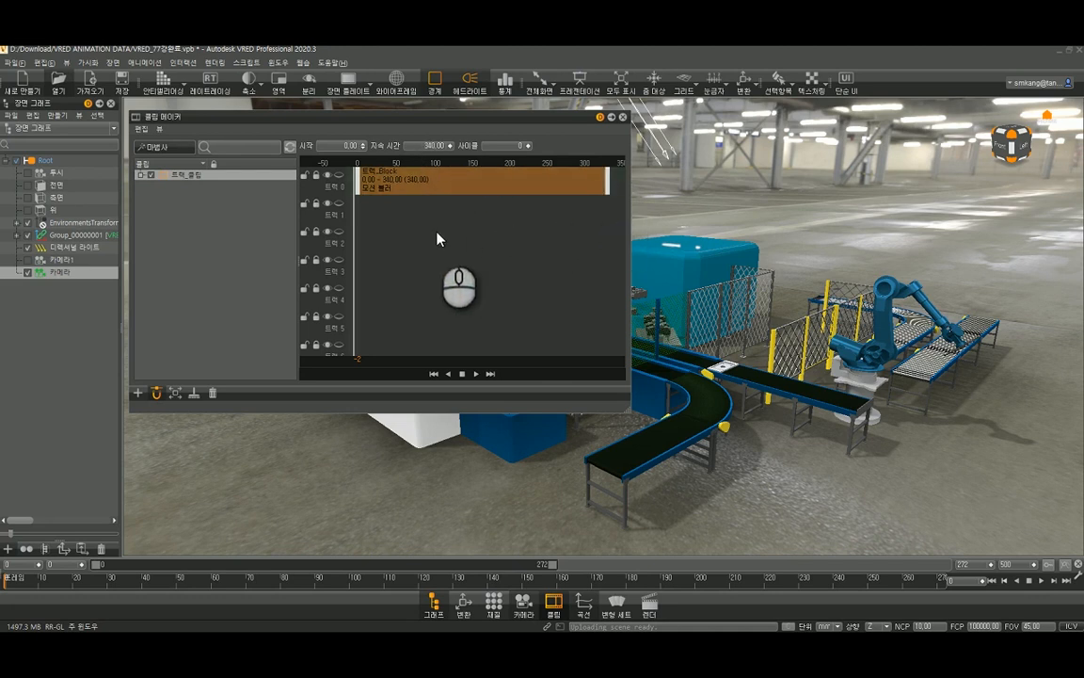
pyautogui.moveTo(351, 221); pyautogui.dragTo(456, 221)
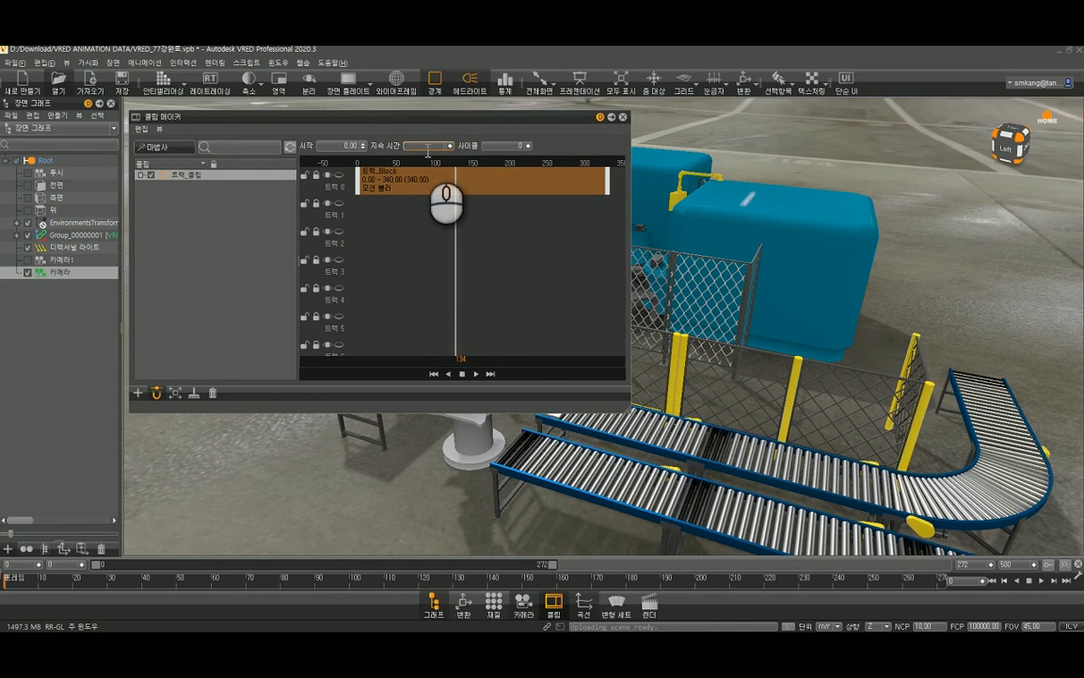
pyautogui.press('Return')
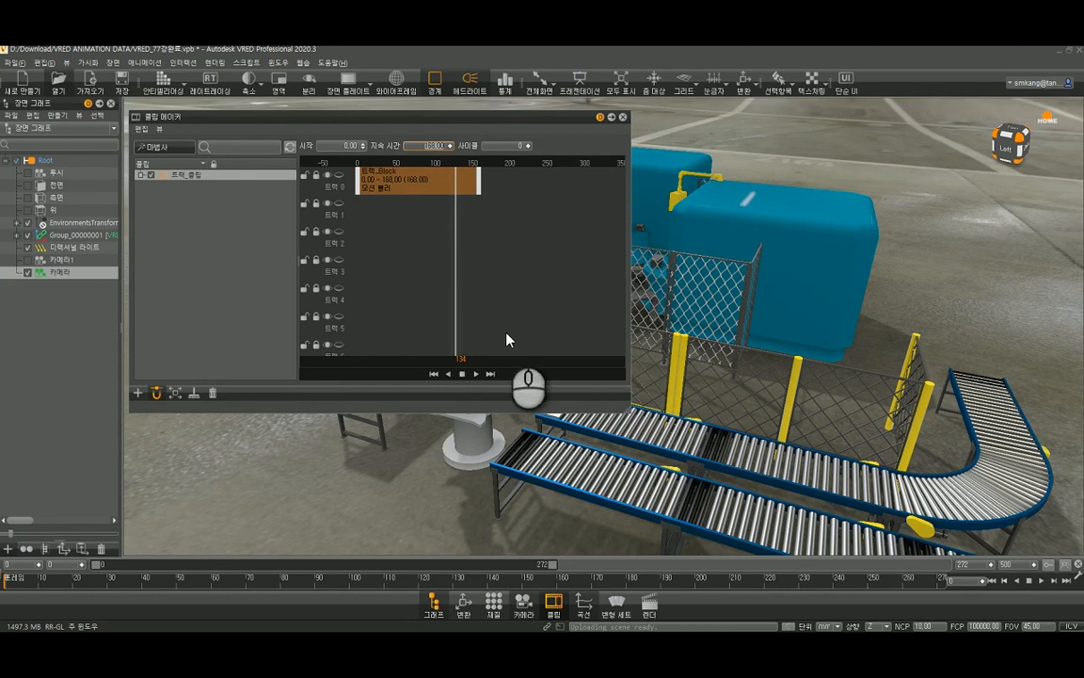
pyautogui.click(462, 374)
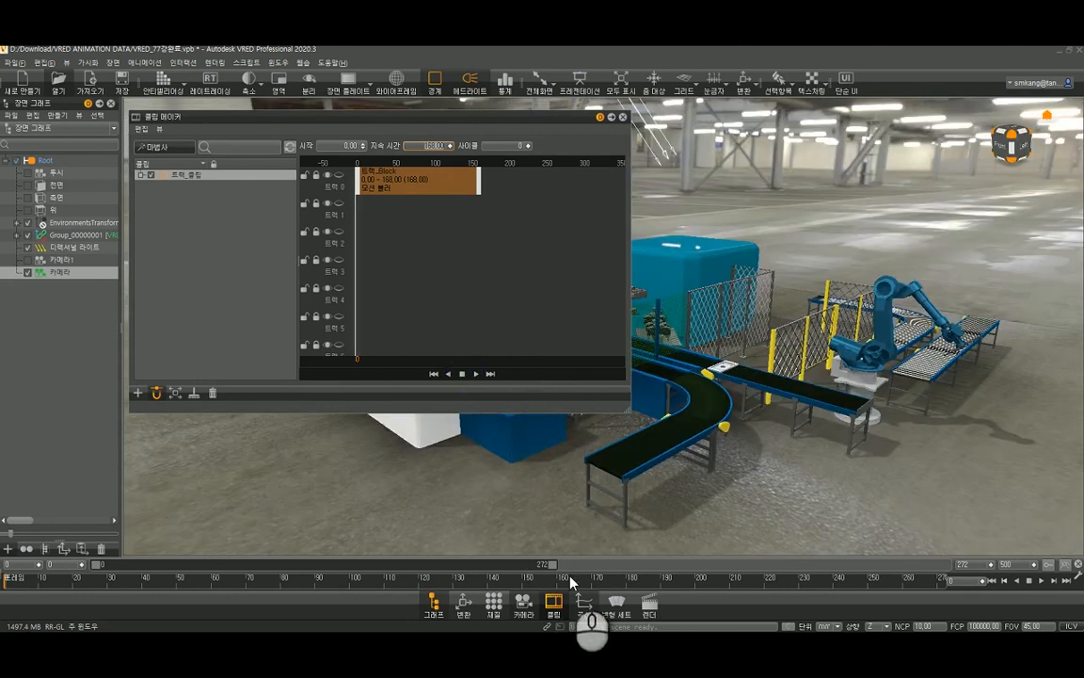
# - In the Curve Editor, create animation blocks from the curves of G1 to G4 and MovingPlate:1 to MovingPlate:4
pyautogui.click(584, 603)
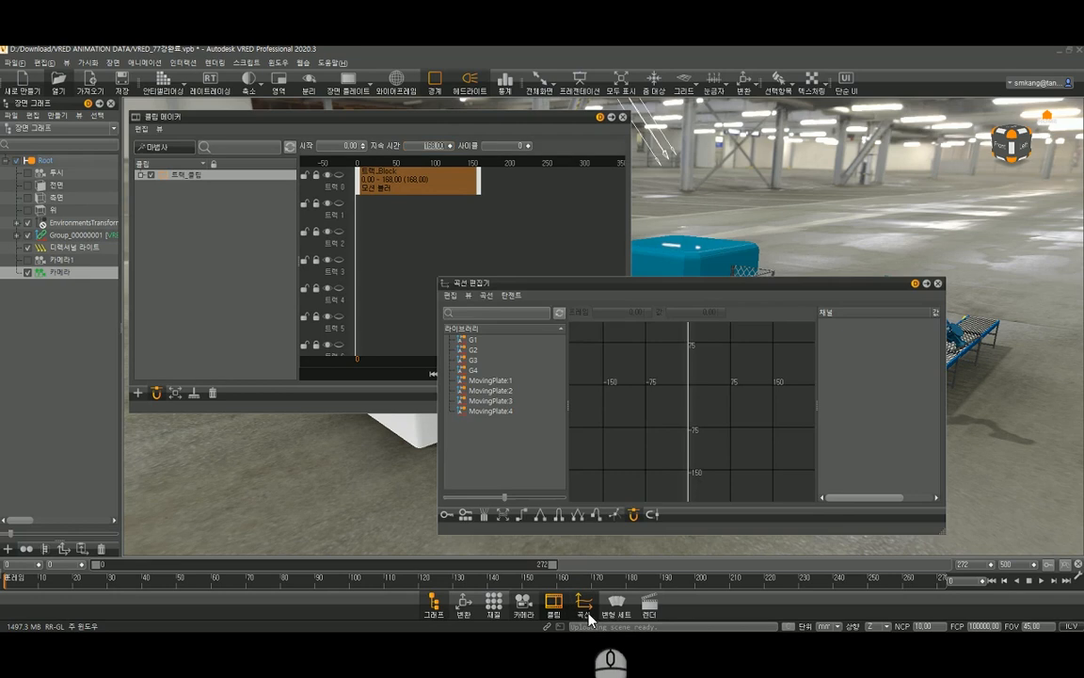
pyautogui.moveTo(458, 257); pyautogui.dragTo(272, 212)
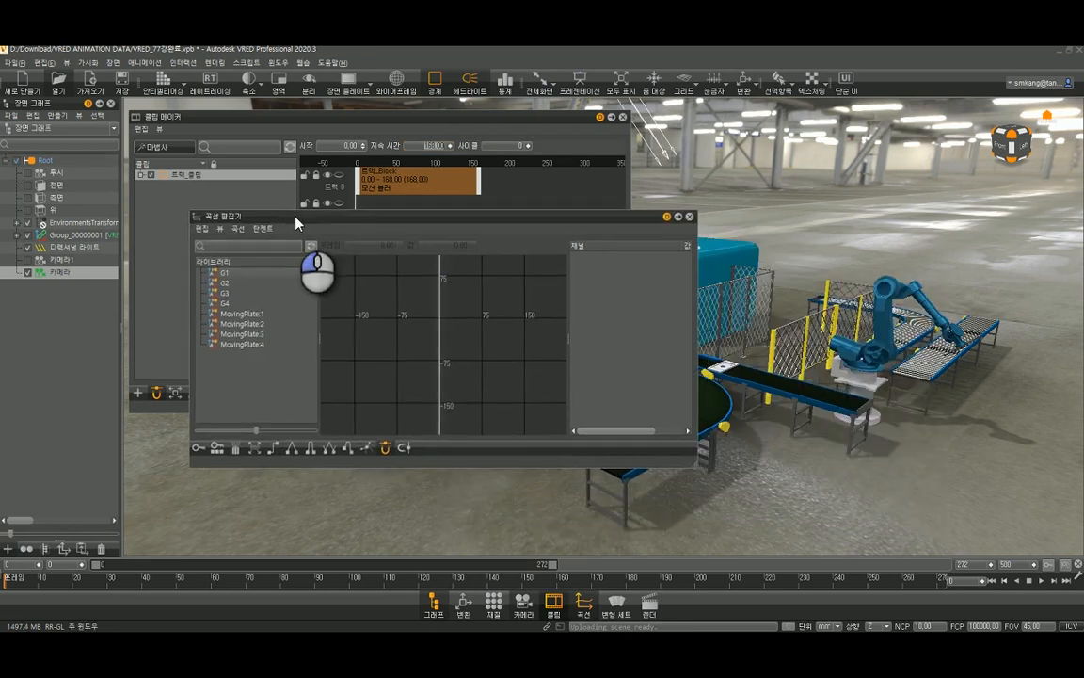
pyautogui.click(224, 273)
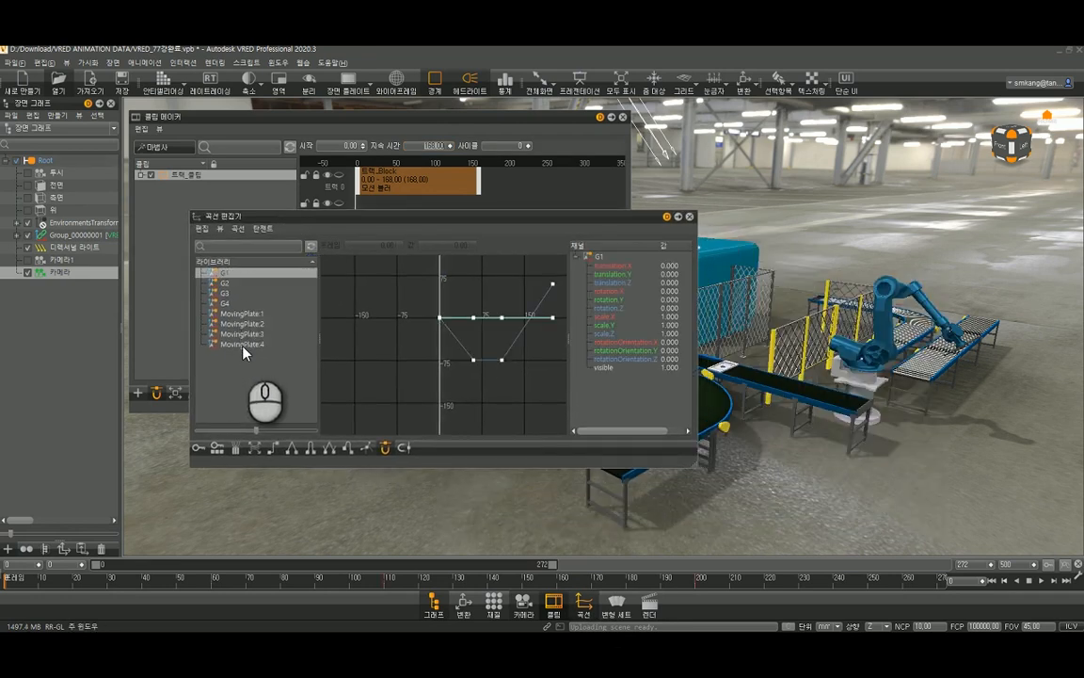
pyautogui.keyDown('shift'); pyautogui.click(241, 344); pyautogui.keyUp('shift')
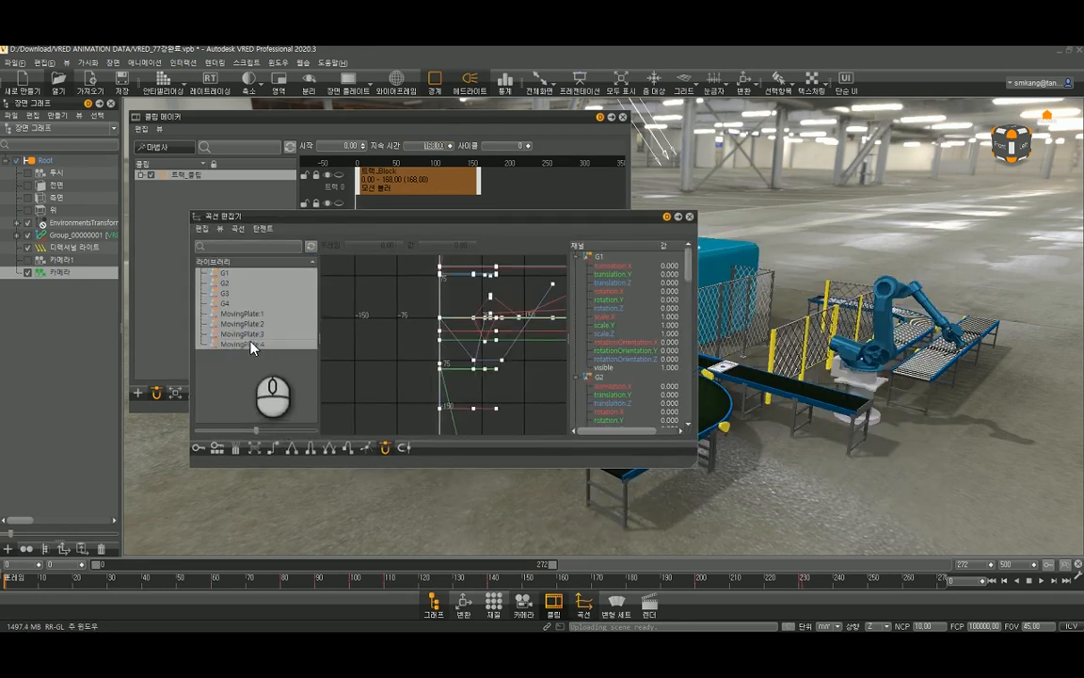
pyautogui.click(235, 449)
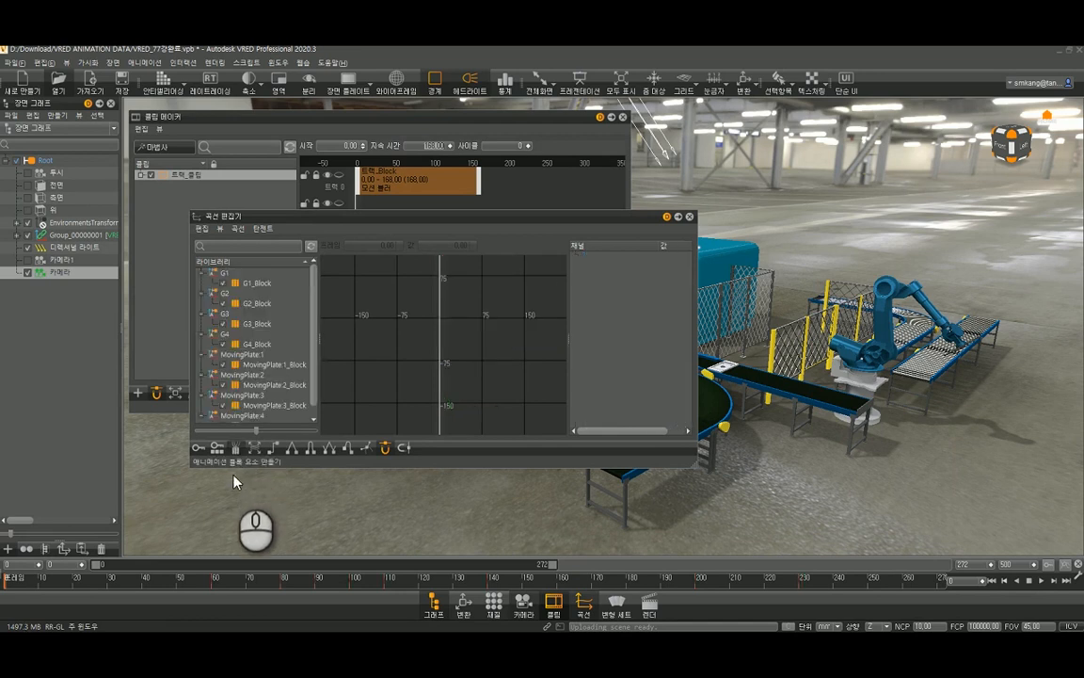
# - Add all the G and MovingPlate animation blocks to the clip 트랙_클립, and close the Curve Editor
pyautogui.click(257, 284)
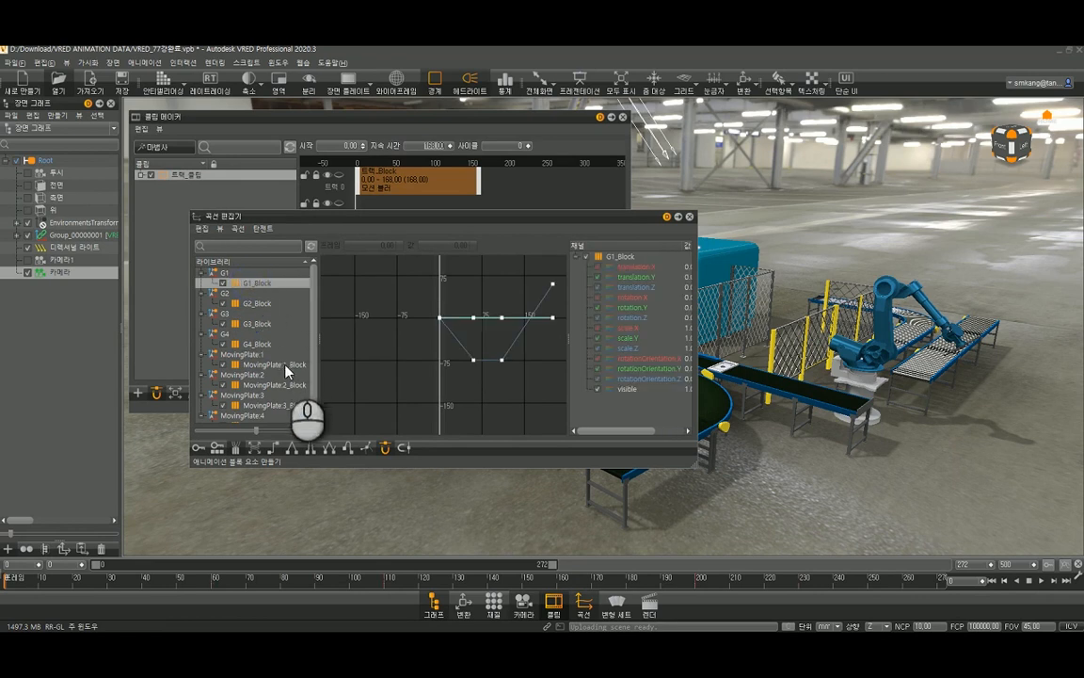
pyautogui.moveTo(265, 308); pyautogui.dragTo(266, 417)
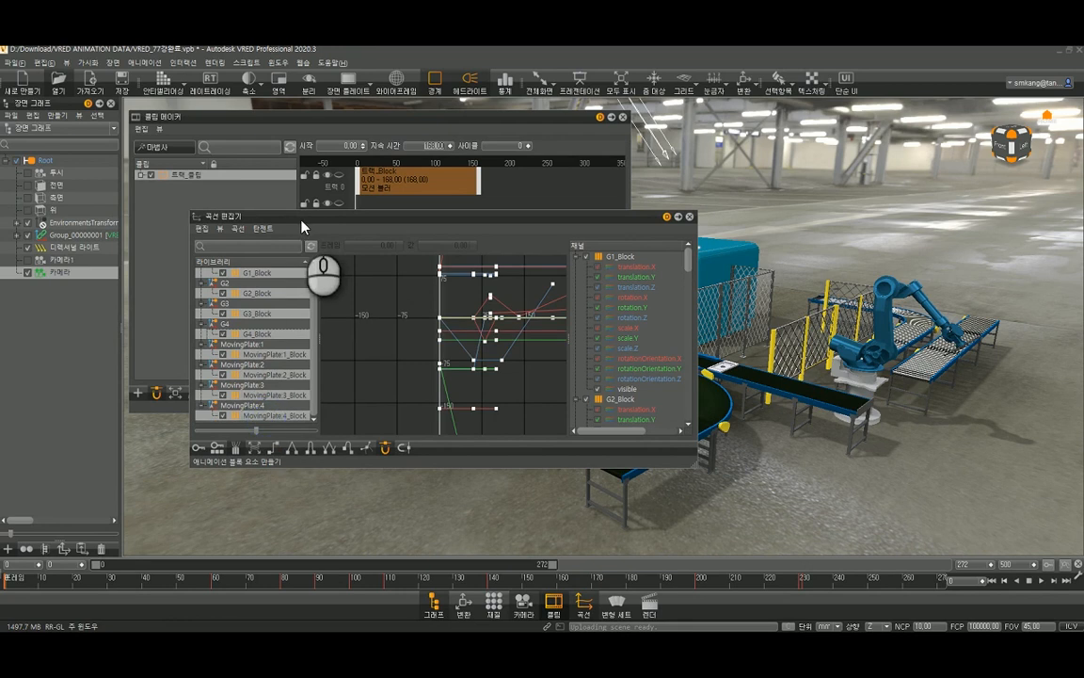
pyautogui.moveTo(300, 222); pyautogui.dragTo(673, 268)
pyautogui.moveTo(627, 316); pyautogui.dragTo(190, 176)
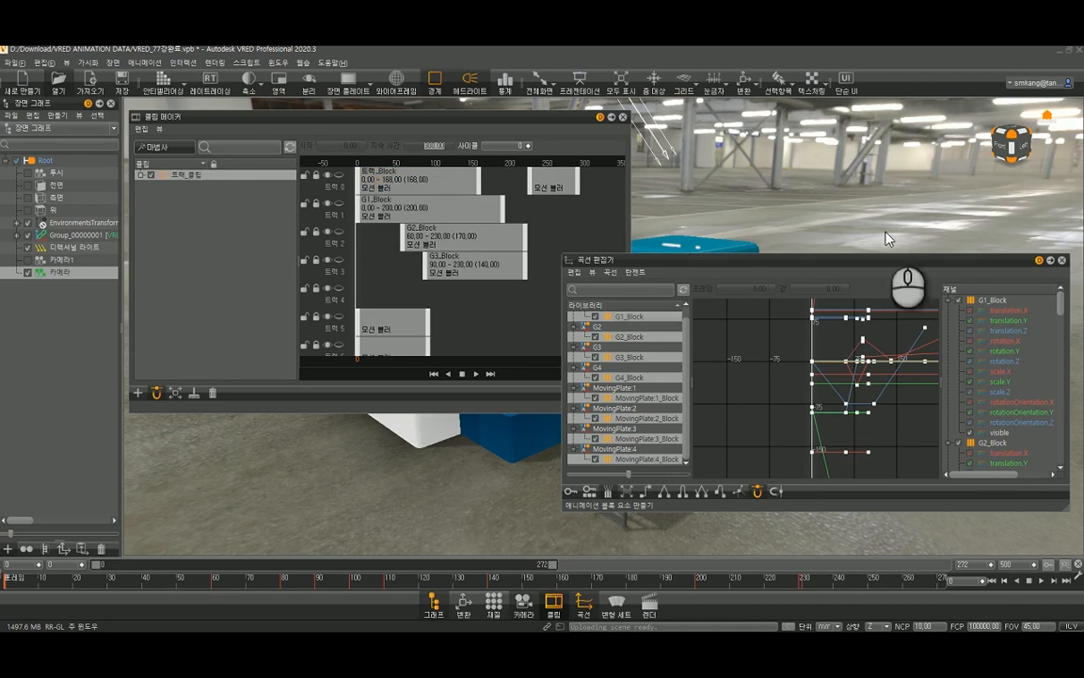
pyautogui.click(1062, 261)
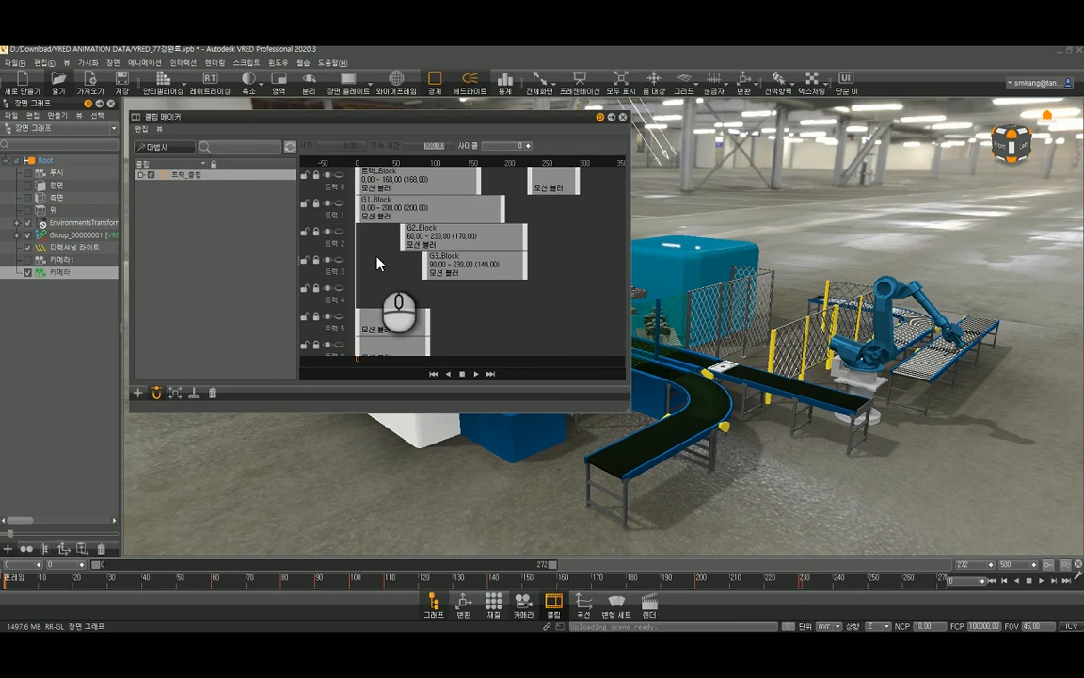
# - Shrink the Clip Maker and move it clear of the scene, and play the combined camera and object animation clip
pyautogui.moveTo(355, 248)
pyautogui.mouseDown()
pyautogui.moveTo(436, 261)
pyautogui.moveTo(342, 250)
pyautogui.mouseUp()
pyautogui.moveTo(628, 414); pyautogui.dragTo(541, 278)
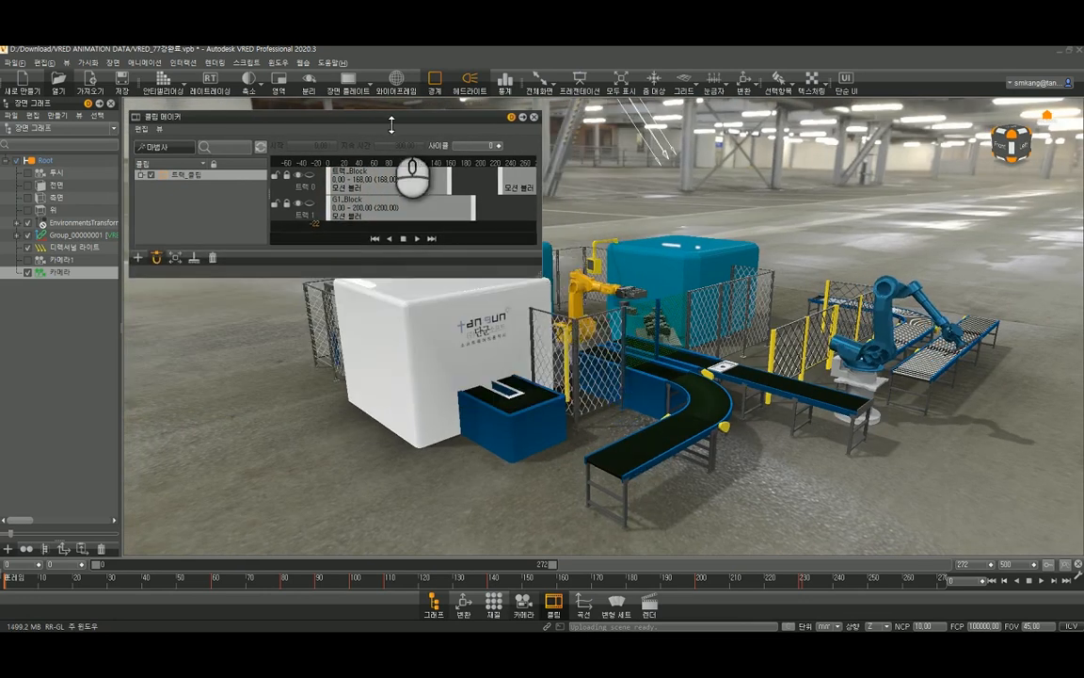
pyautogui.moveTo(410, 120); pyautogui.dragTo(312, 73)
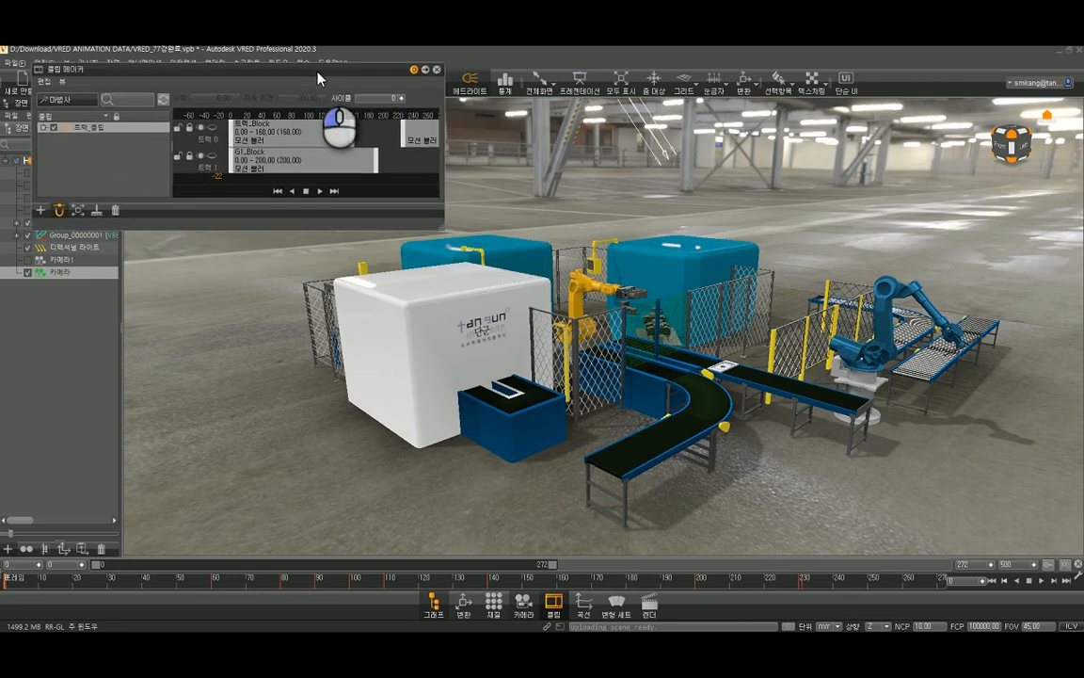
pyautogui.click(323, 191)
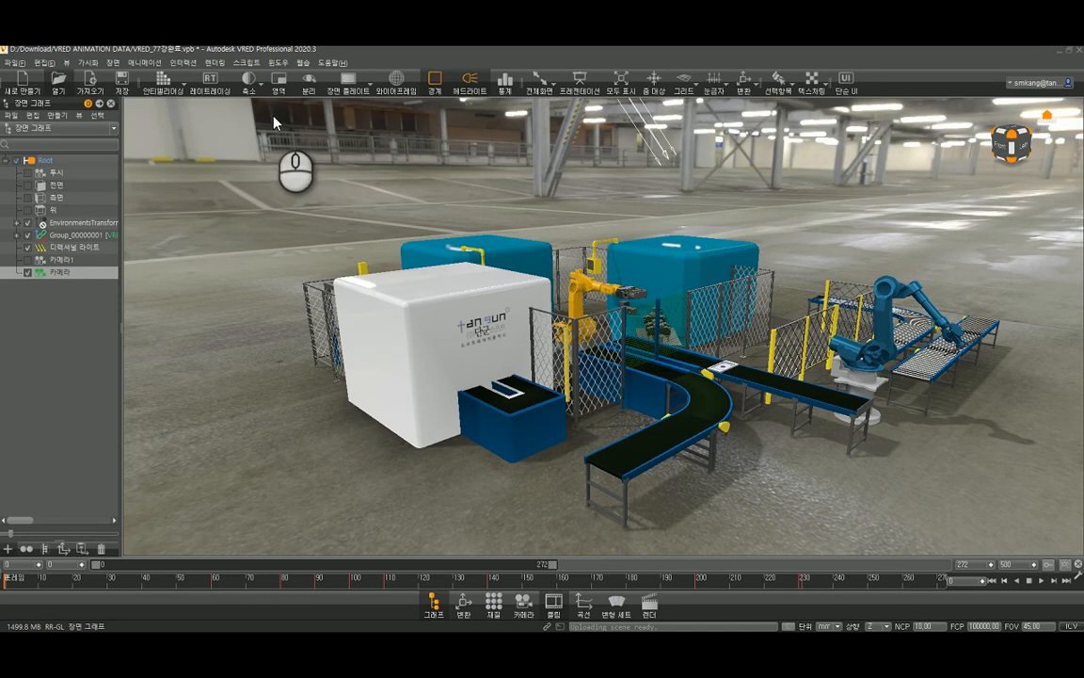
# - Open the render settings and show the image options of the file output
pyautogui.click(218, 64)
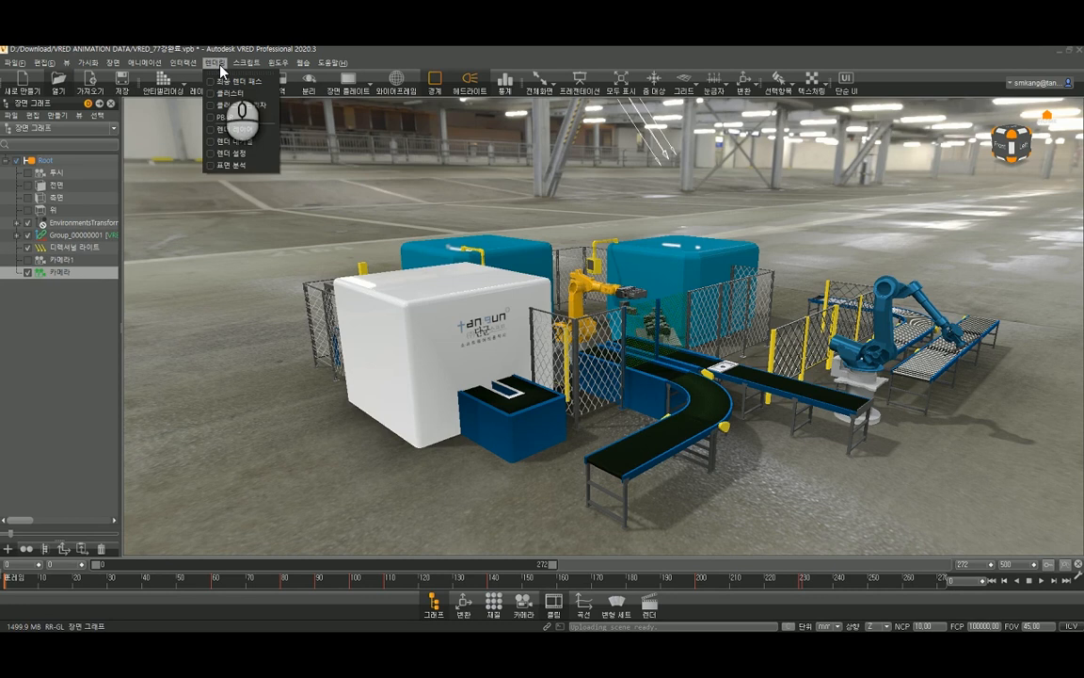
pyautogui.click(241, 155)
pyautogui.moveTo(325, 102); pyautogui.dragTo(367, 94)
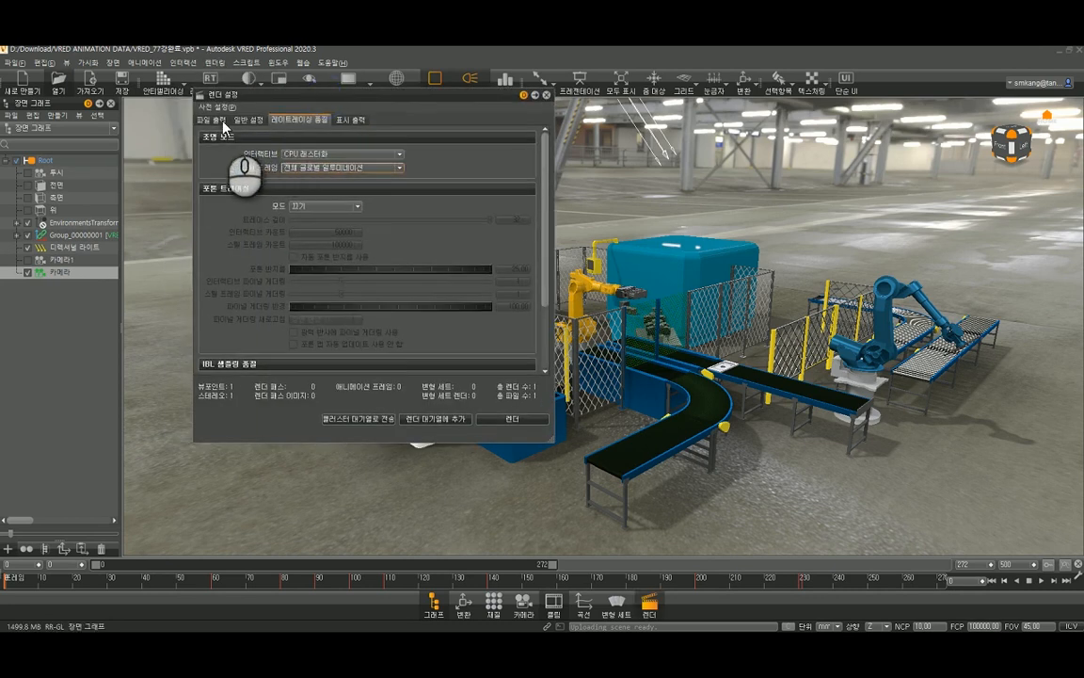
pyautogui.click(223, 123)
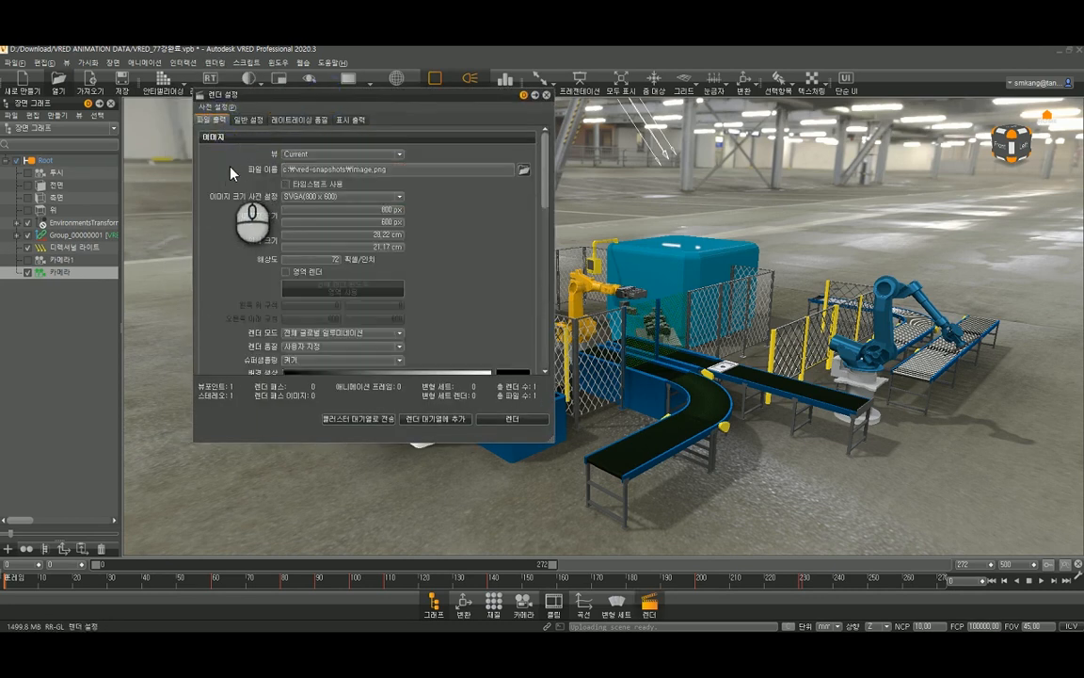
pyautogui.click(237, 138)
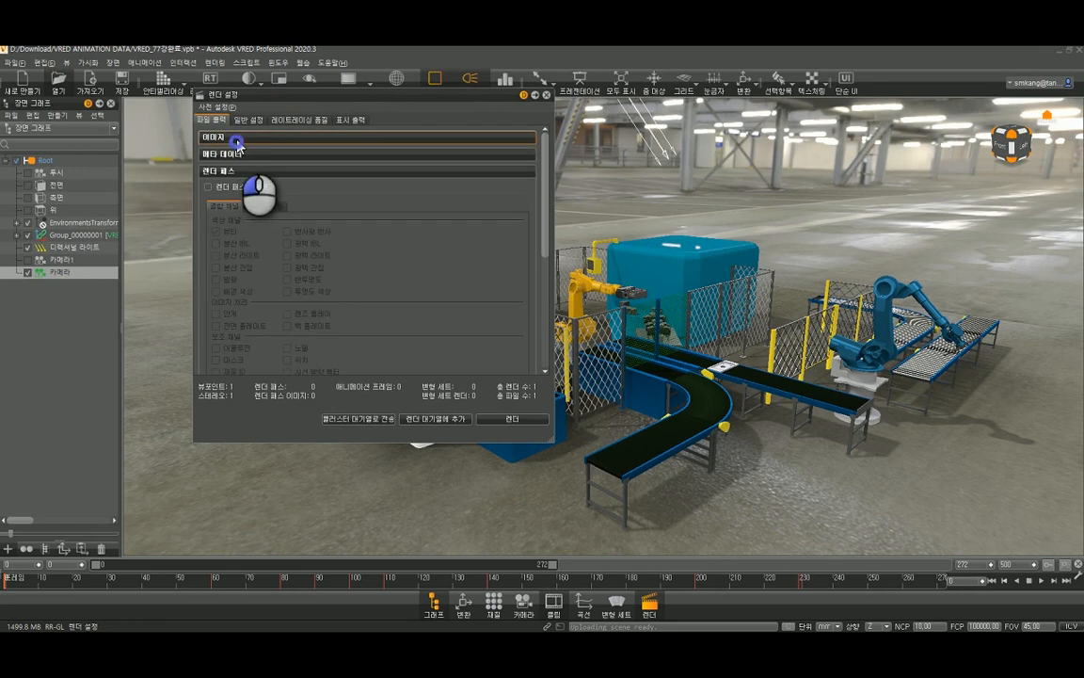
pyautogui.click(237, 140)
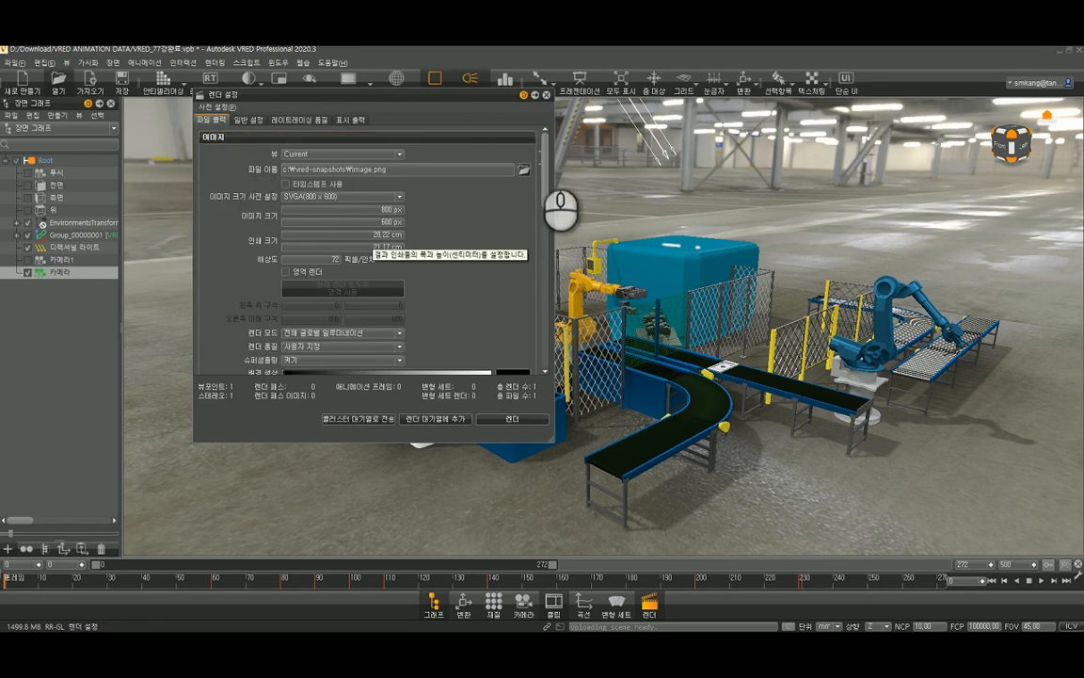
pyautogui.moveTo(544, 161)
pyautogui.mouseDown()
pyautogui.moveTo(548, 254)
pyautogui.moveTo(551, 176)
pyautogui.moveTo(562, 264)
pyautogui.moveTo(544, 325)
pyautogui.moveTo(534, 146)
pyautogui.mouseUp()
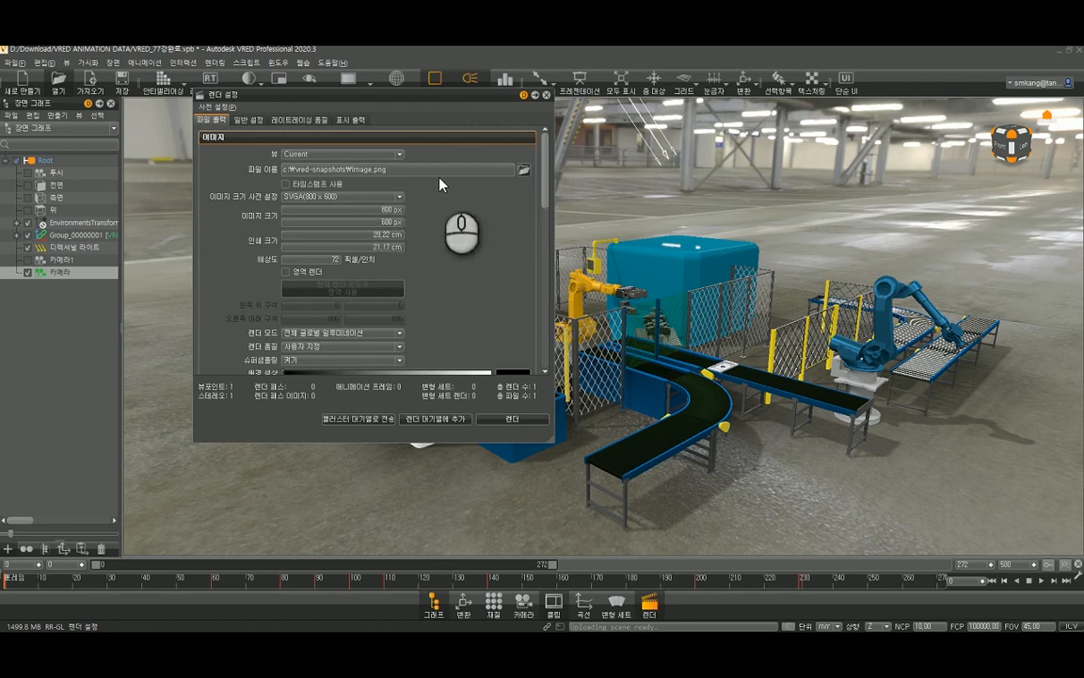
# - Check the save location for the rendered image without changing it, and set the render mode to 사전 계산 + 그림자
pyautogui.click(524, 169)
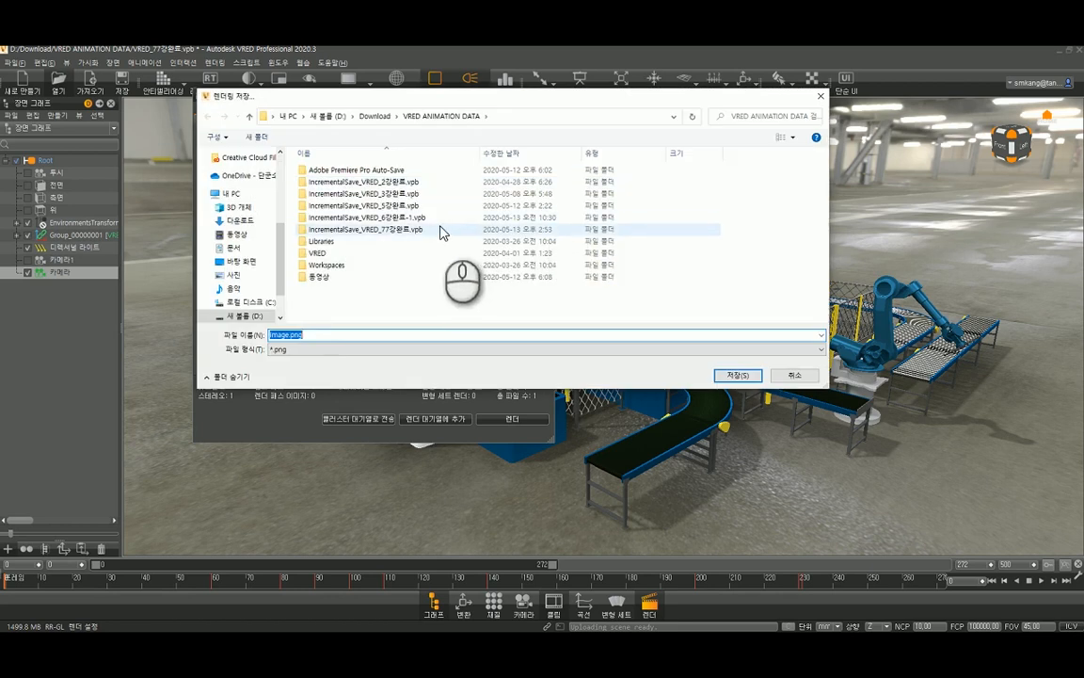
pyautogui.click(809, 379)
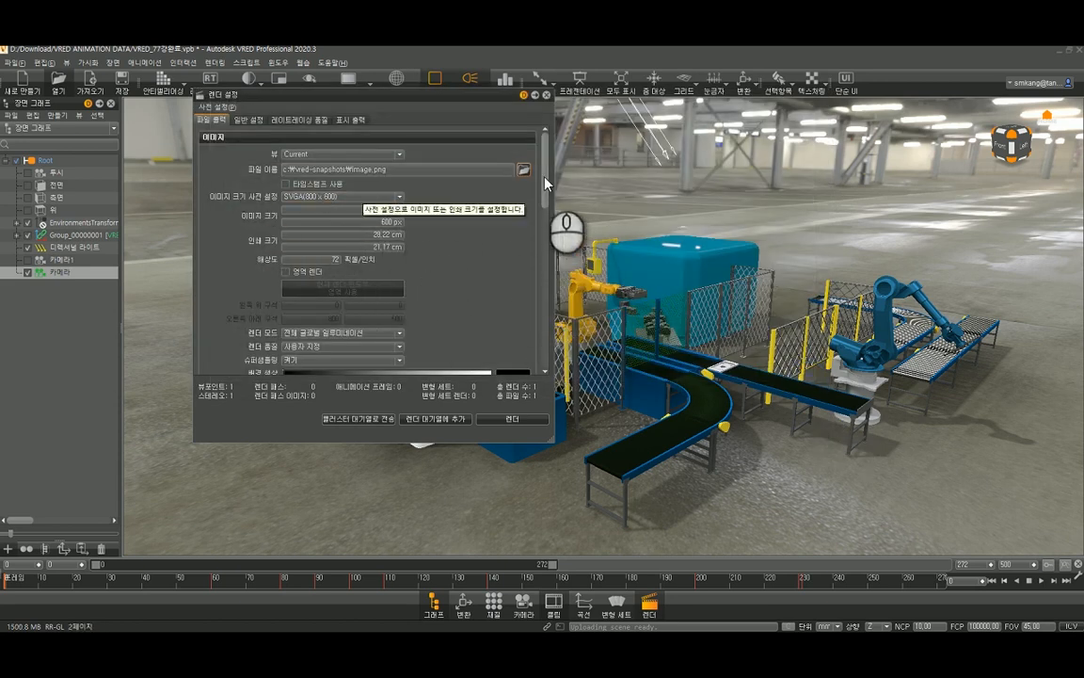
pyautogui.moveTo(546, 184); pyautogui.dragTo(544, 226)
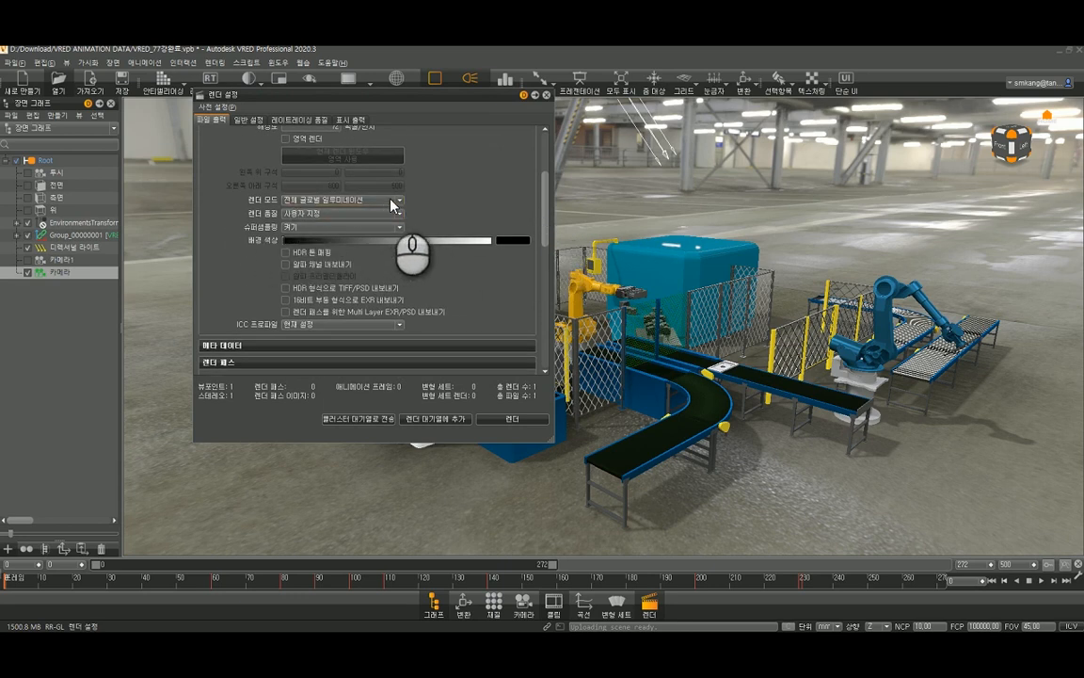
pyautogui.click(395, 201)
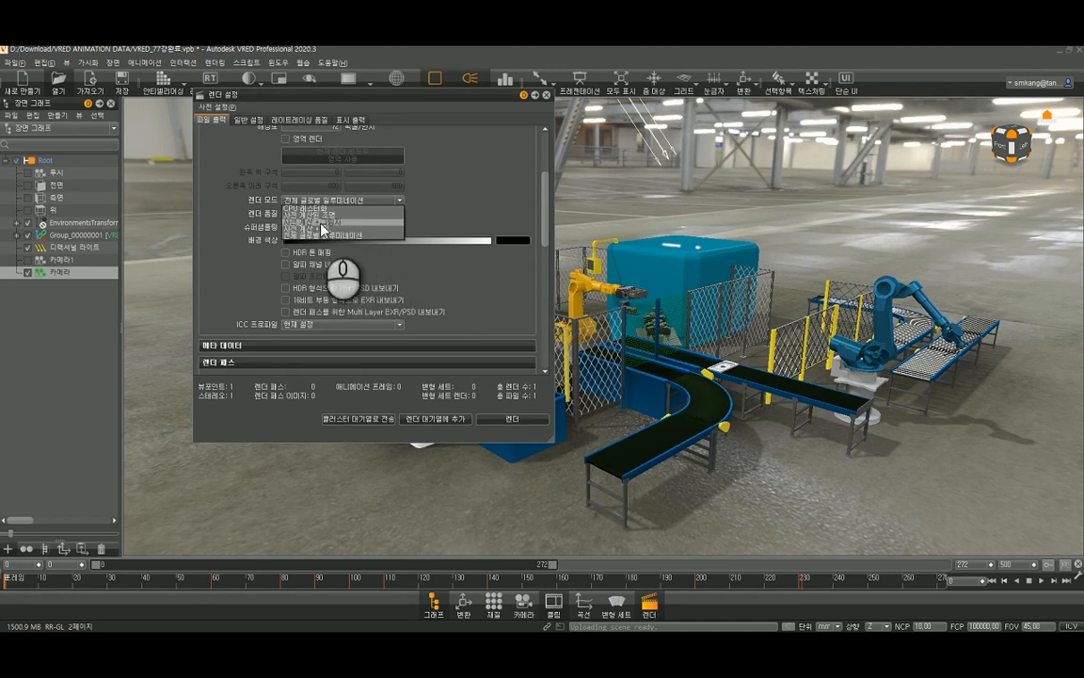
pyautogui.click(343, 224)
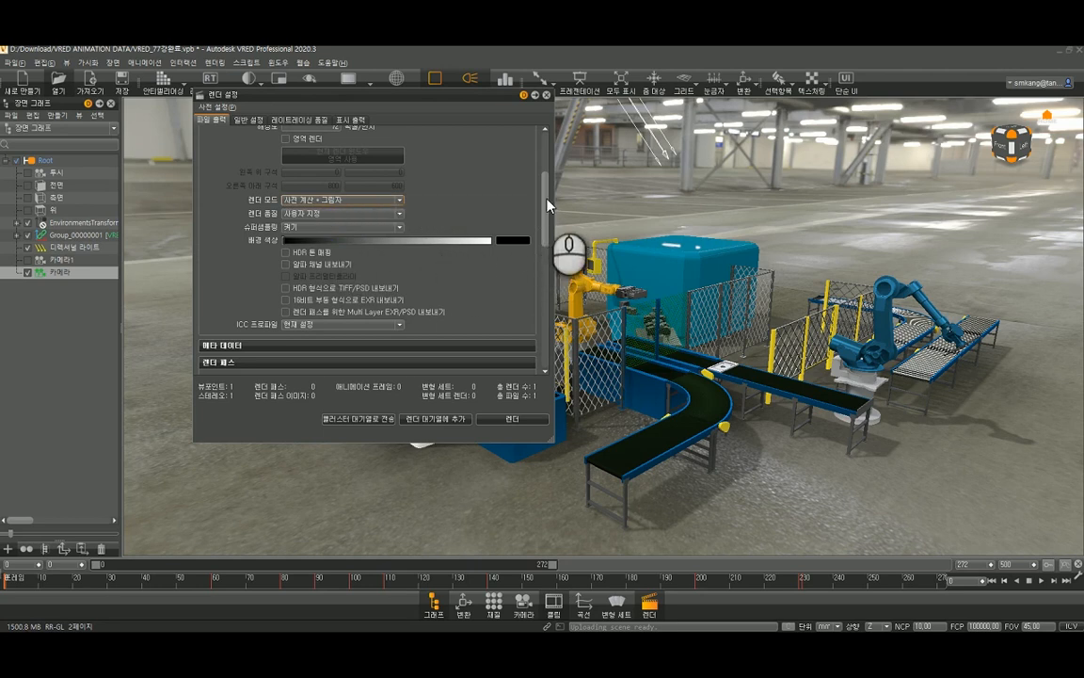
# - Set the rendered image's save location to the desktop (바탕 화면) with the file name image.png
pyautogui.moveTo(548, 199); pyautogui.dragTo(549, 189)
pyautogui.moveTo(432, 96); pyautogui.dragTo(477, 137)
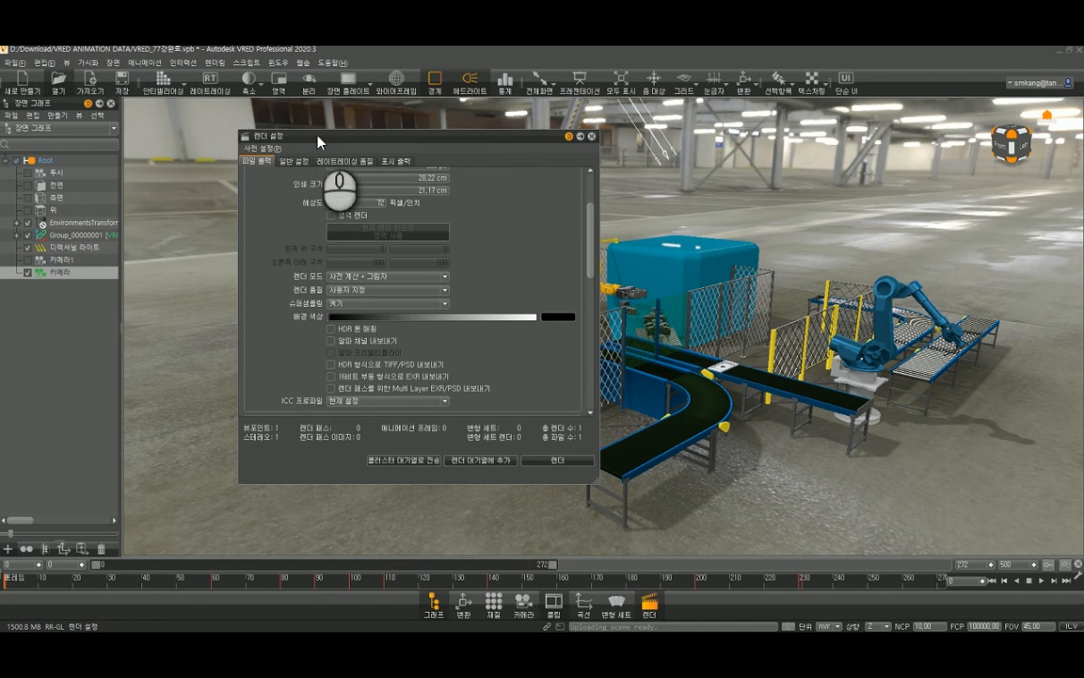
pyautogui.moveTo(318, 141); pyautogui.dragTo(262, 87)
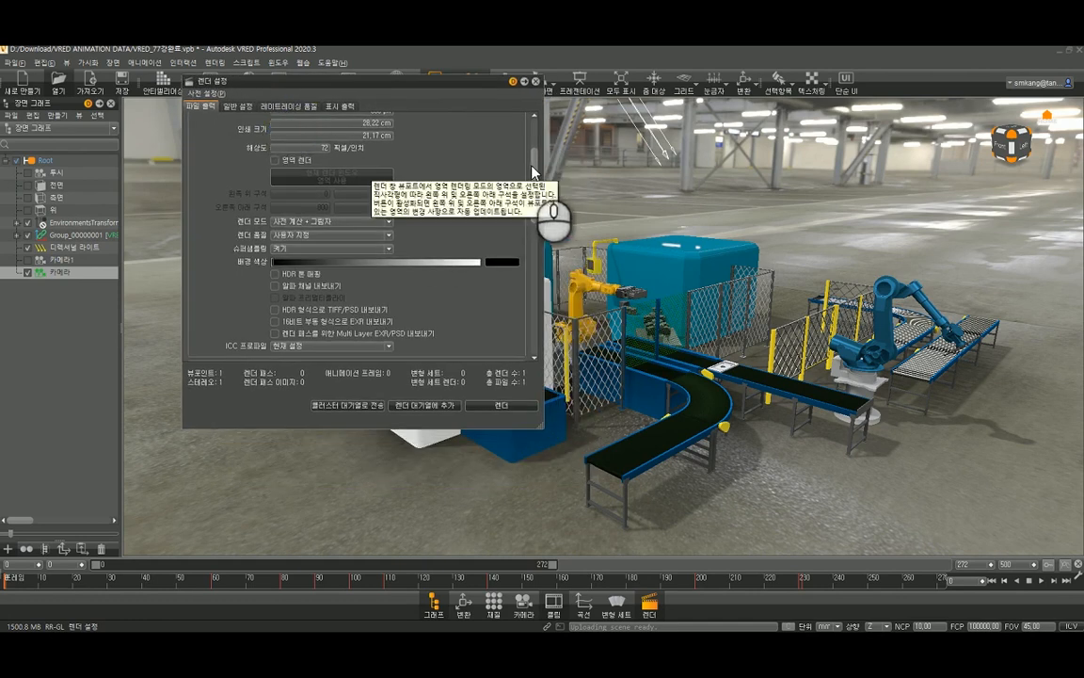
pyautogui.moveTo(534, 172); pyautogui.dragTo(524, 307)
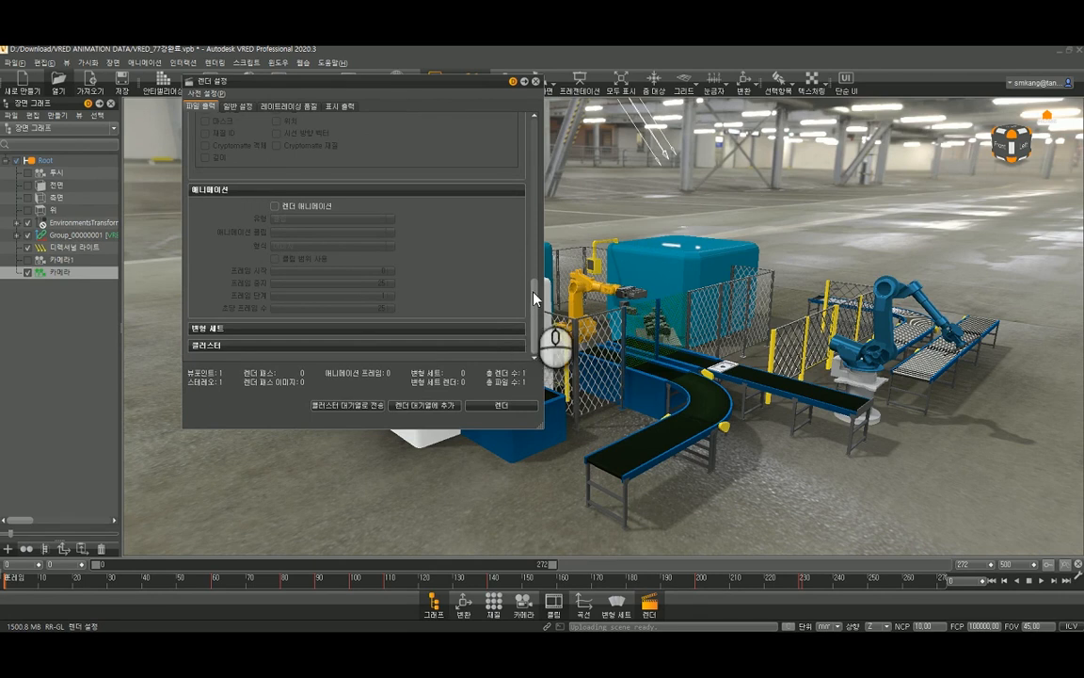
pyautogui.moveTo(533, 298); pyautogui.dragTo(544, 135)
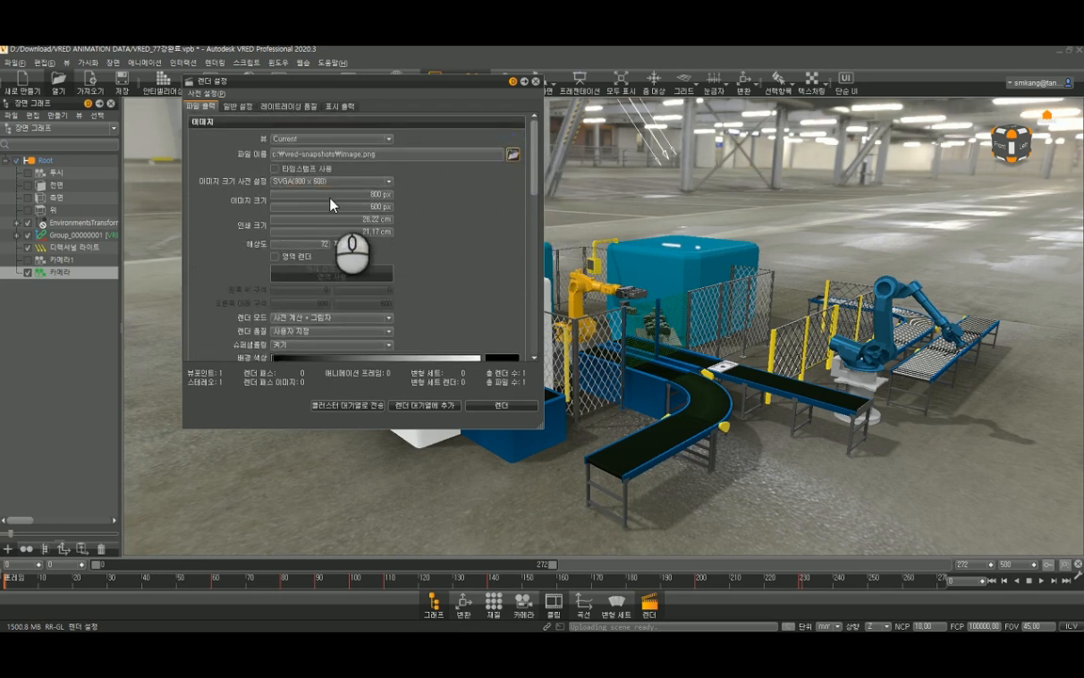
pyautogui.click(231, 247)
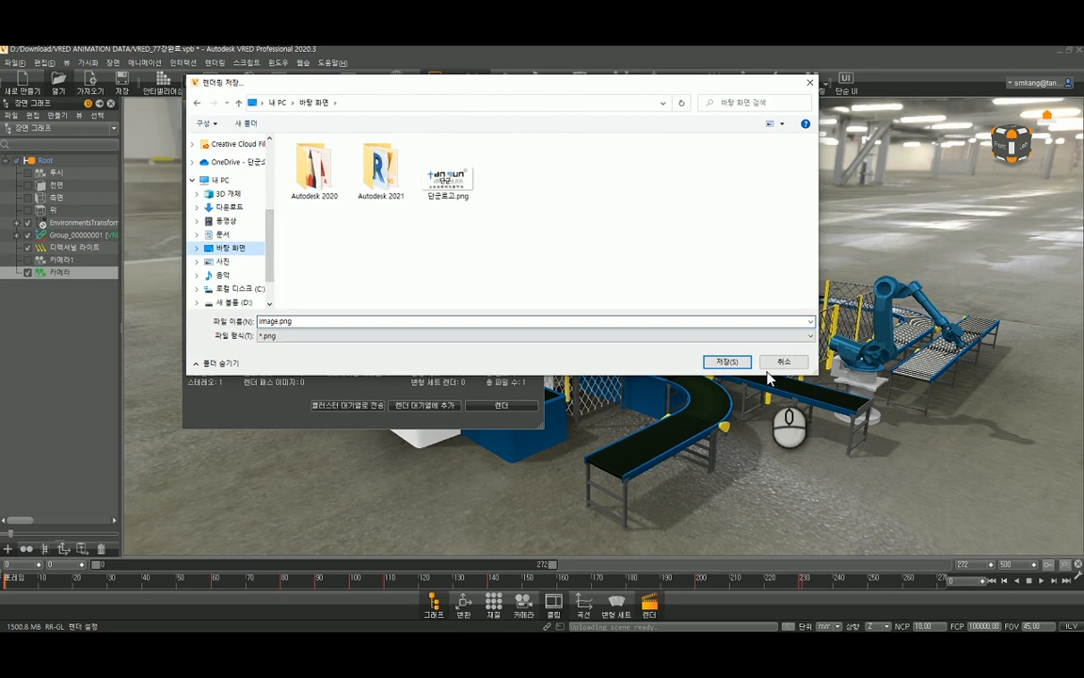
pyautogui.click(742, 362)
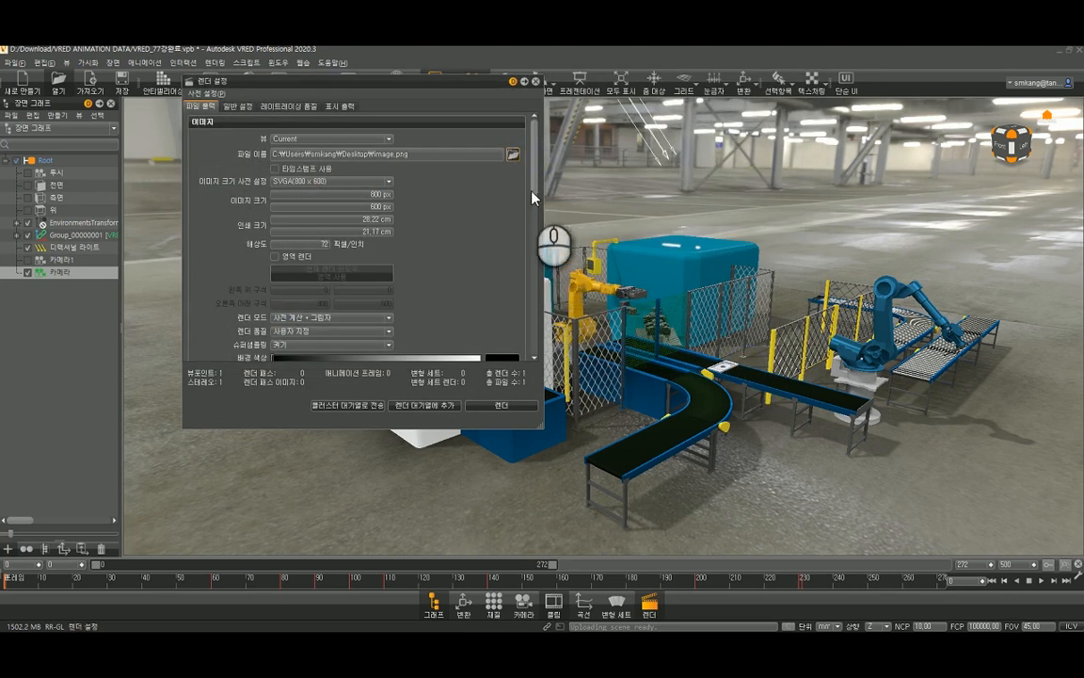
# - Enable 렌더 애니메이션 in the animation options of the file output and keep the type as 클립
pyautogui.moveTo(533, 185); pyautogui.dragTo(532, 348)
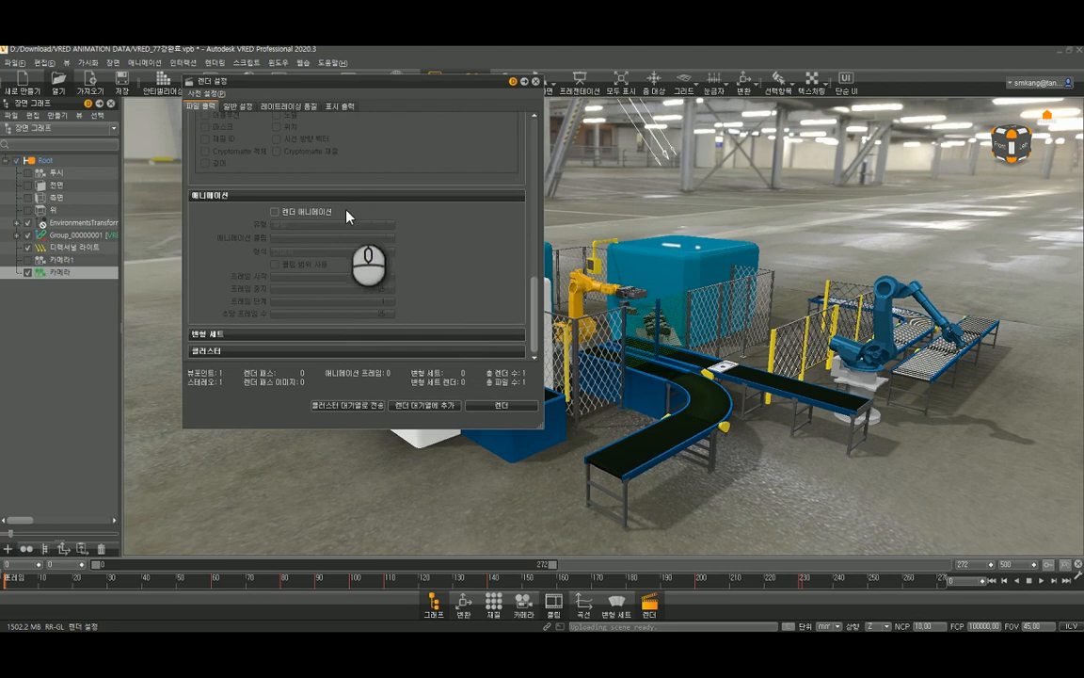
pyautogui.click(300, 215)
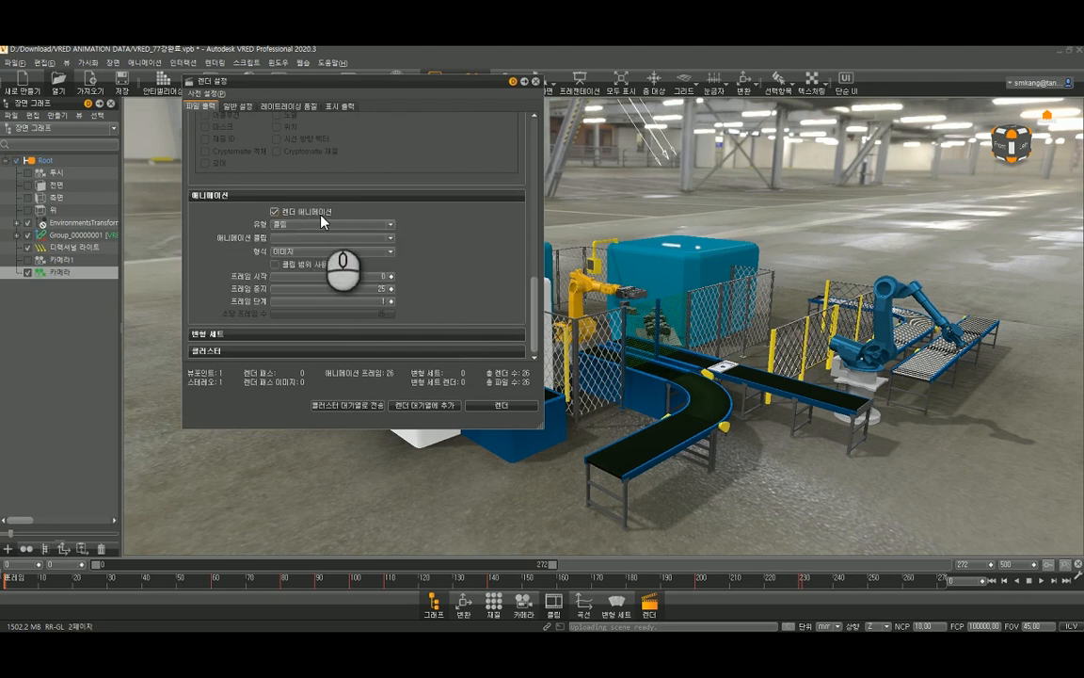
pyautogui.click(323, 223)
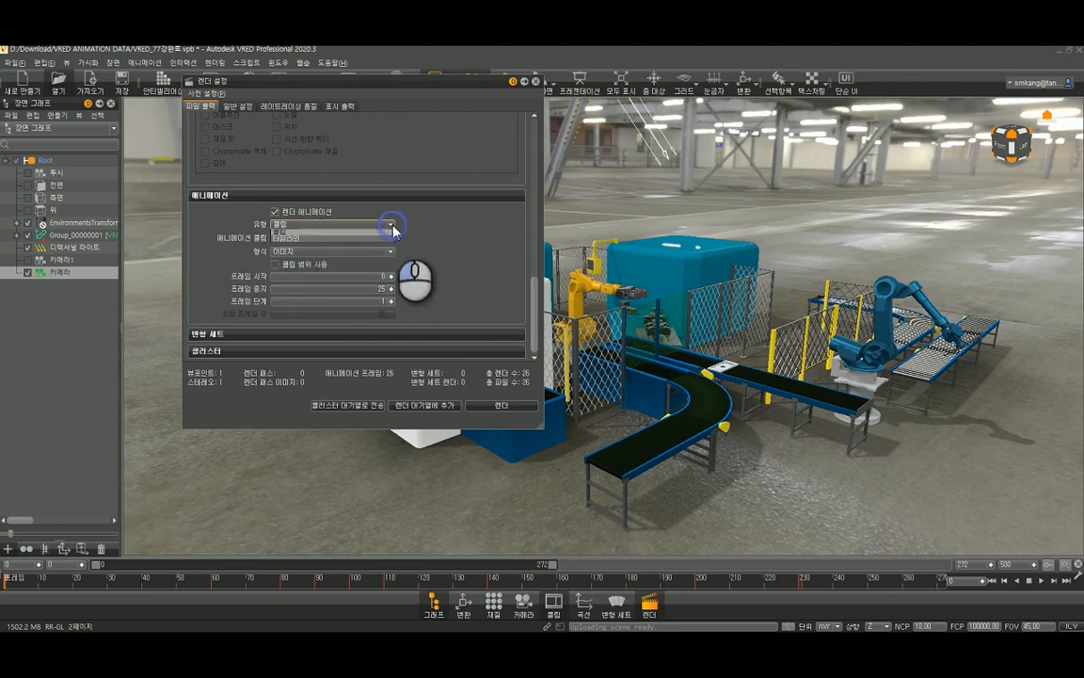
pyautogui.click(356, 230)
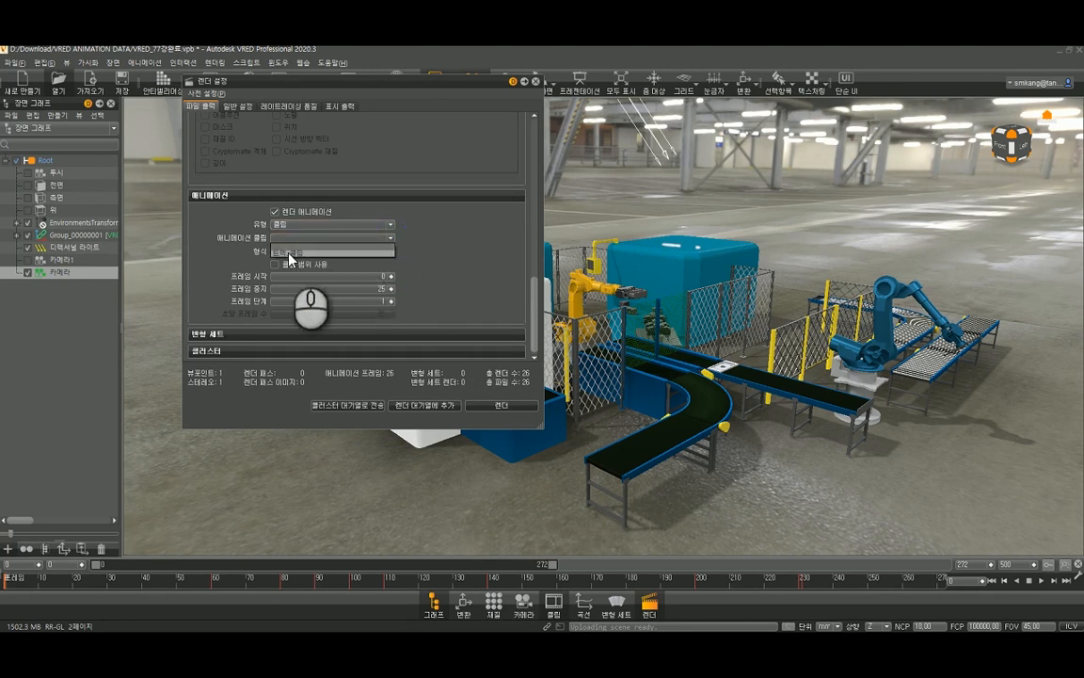
# - Choose 트랙_클립 as the animation clip with 클립 범위 사용 enabled, and start the render
pyautogui.click(289, 253)
pyautogui.click(289, 253)
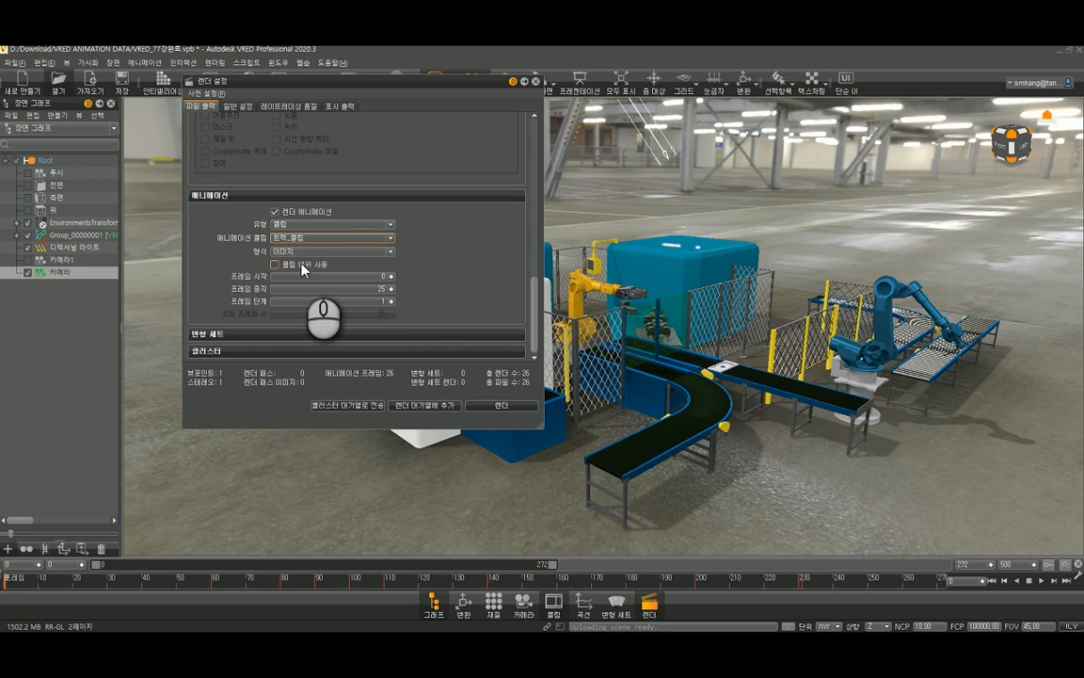
pyautogui.click(301, 267)
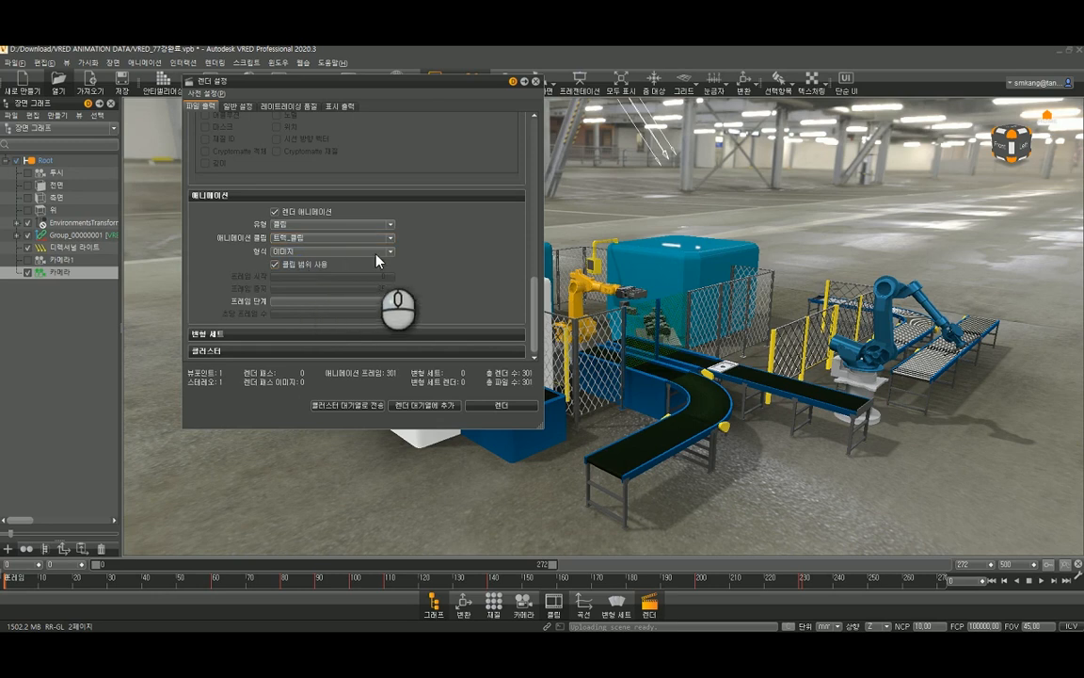
pyautogui.scroll(-1, 535, 299)
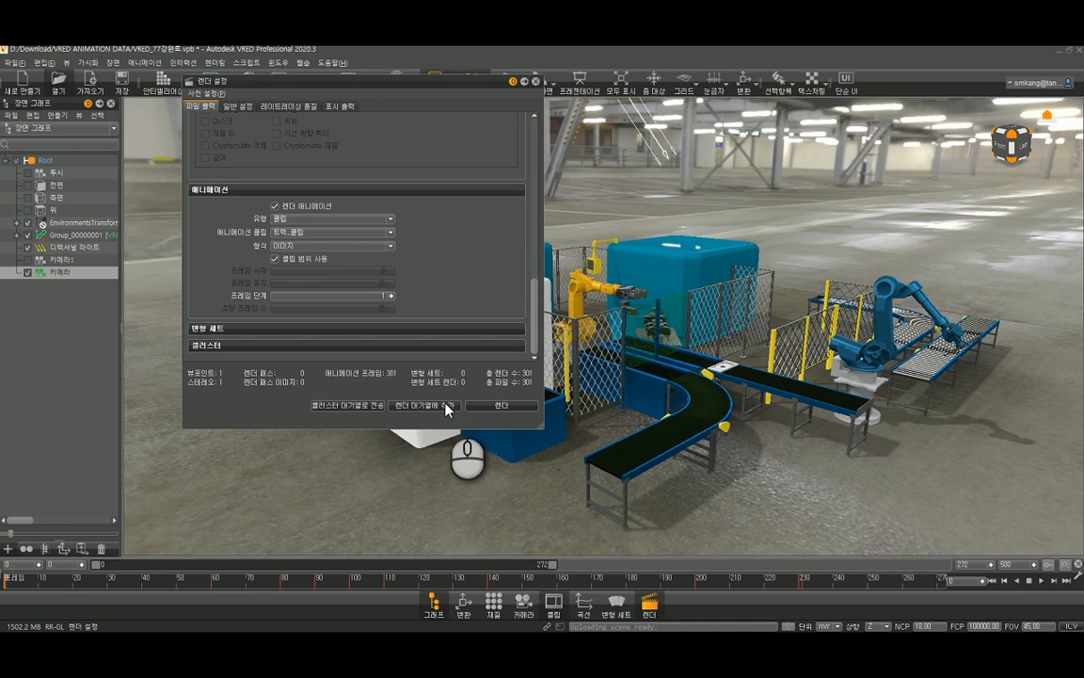
pyautogui.click(500, 405)
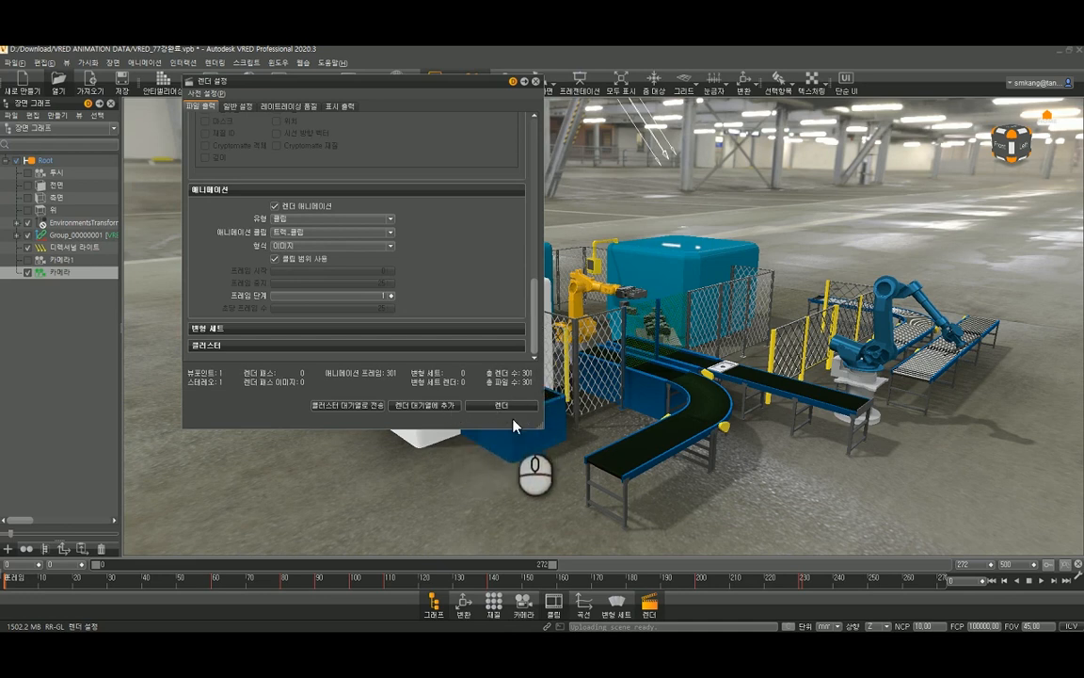